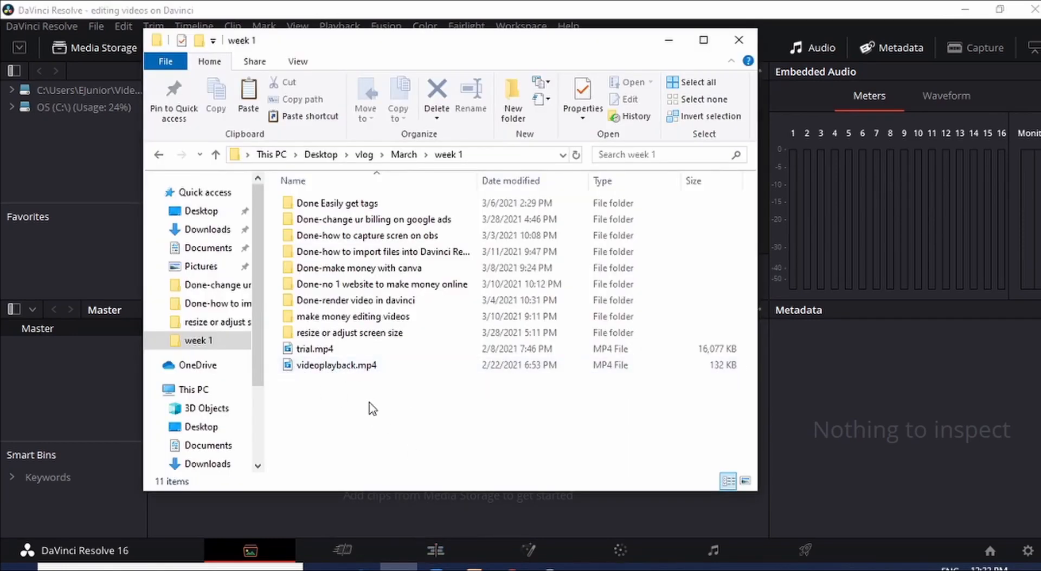
Import trial.mp4 from the week 1 folder into the media pool, keeping the project's current frame rate
left_click(667, 38)
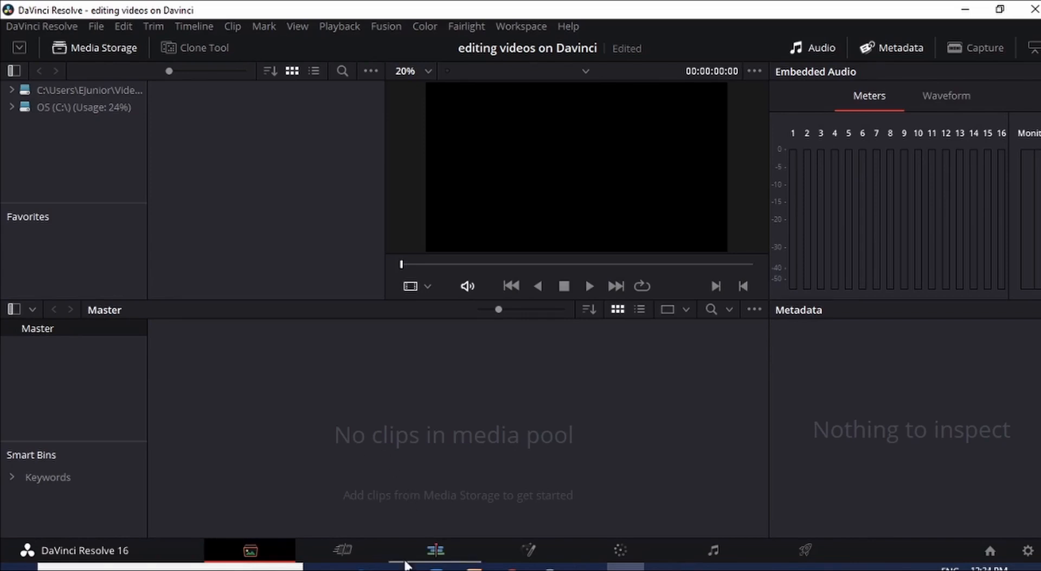
left_click(398, 568)
left_click_drag(343, 54, 739, 29)
left_click(708, 322)
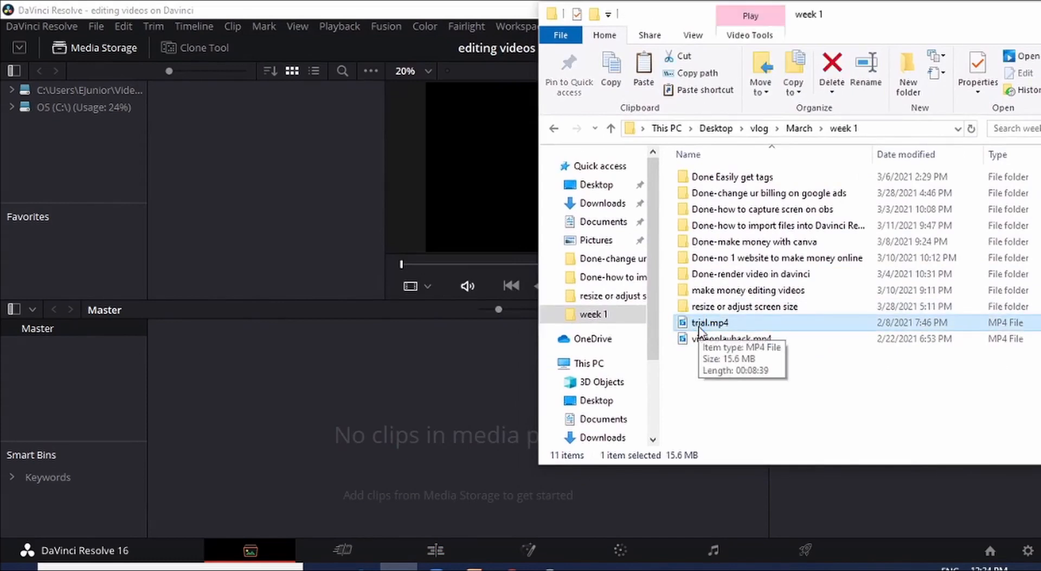
left_click_drag(719, 325, 290, 420)
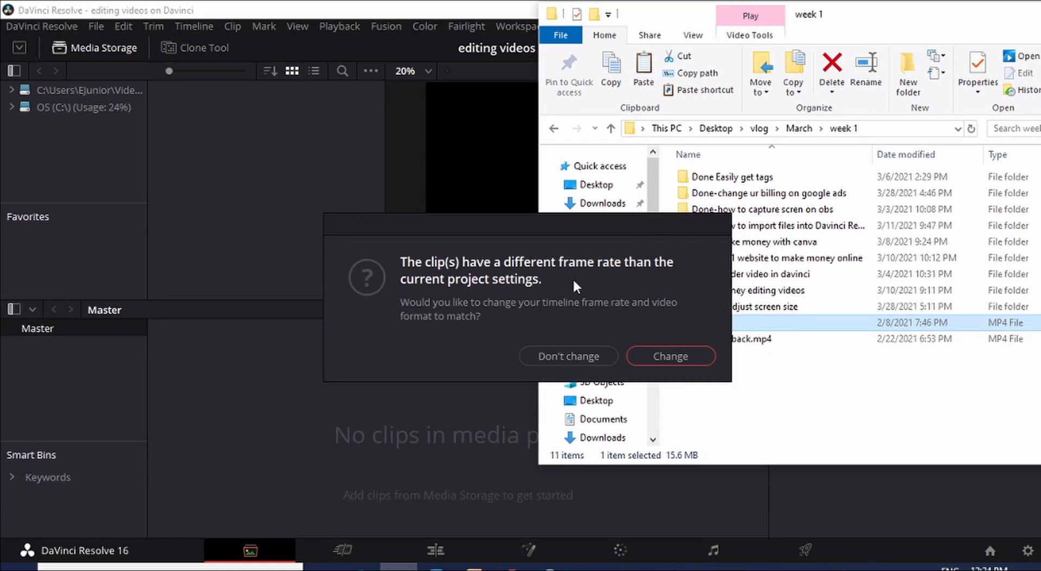
left_click(568, 356)
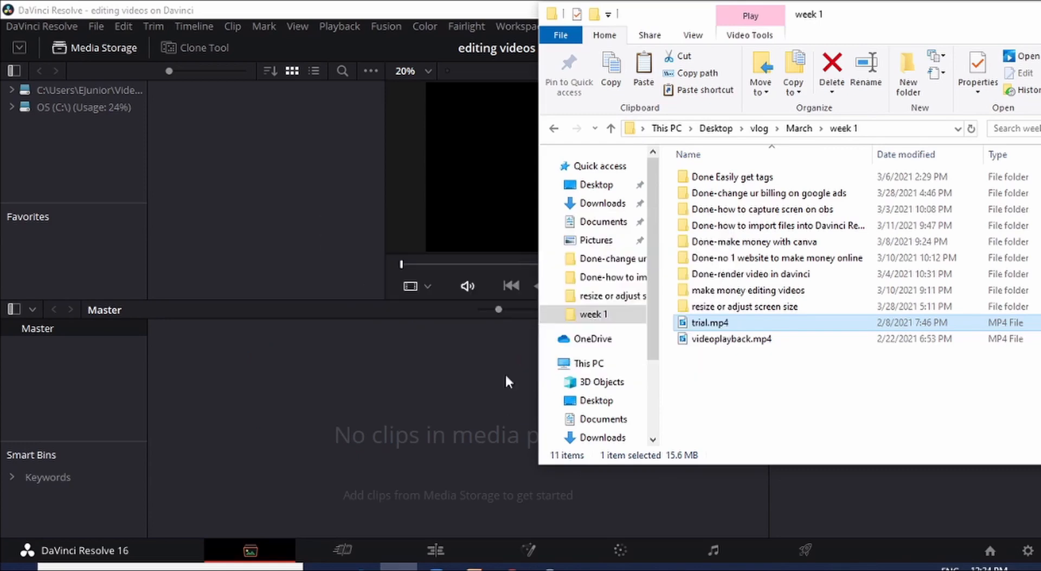
left_click(408, 387)
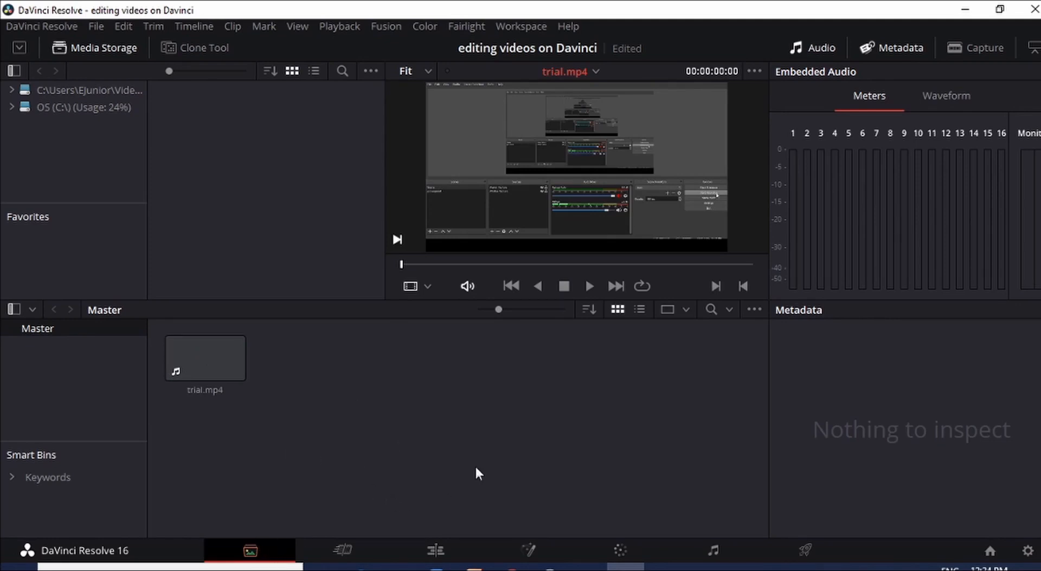
Import videoplayback.mp4 from the week 1 folder into the media pool
left_click(407, 566)
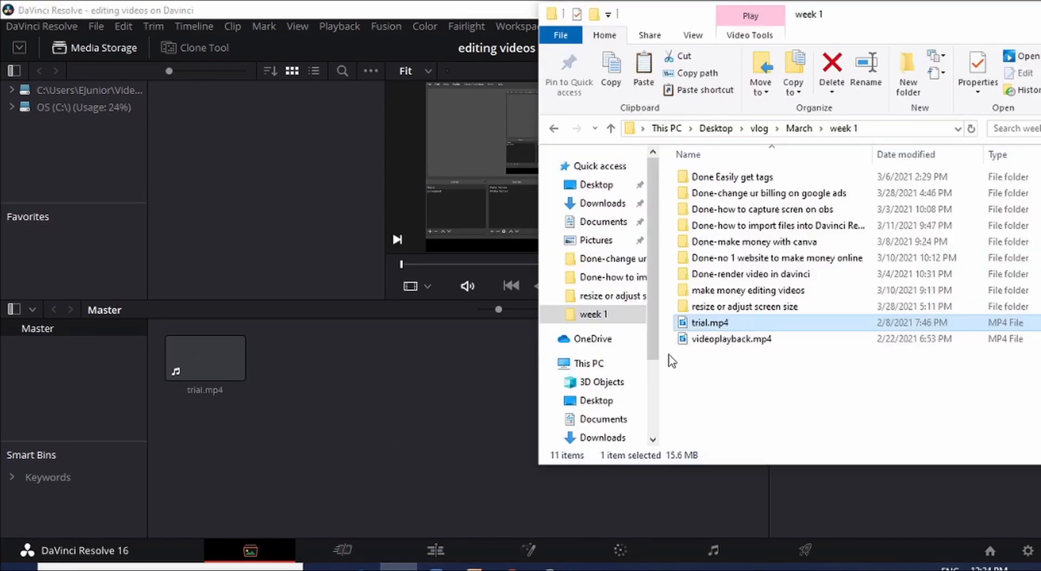
left_click(724, 341)
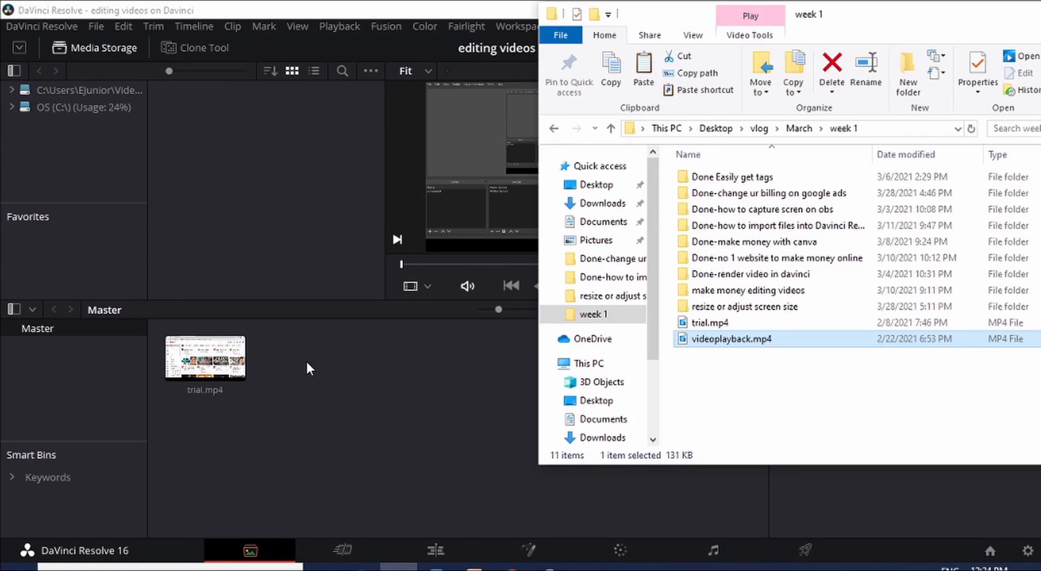
left_click_drag(730, 344, 349, 401)
left_click(404, 380)
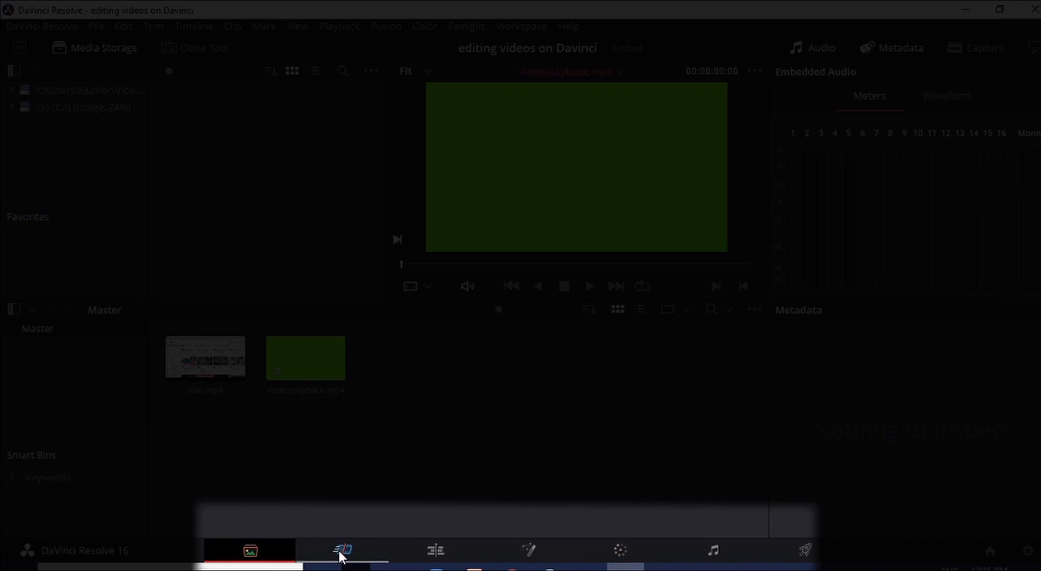
Switch to the Edit page and adjust the width of the Effects Library's category list
left_click(434, 551)
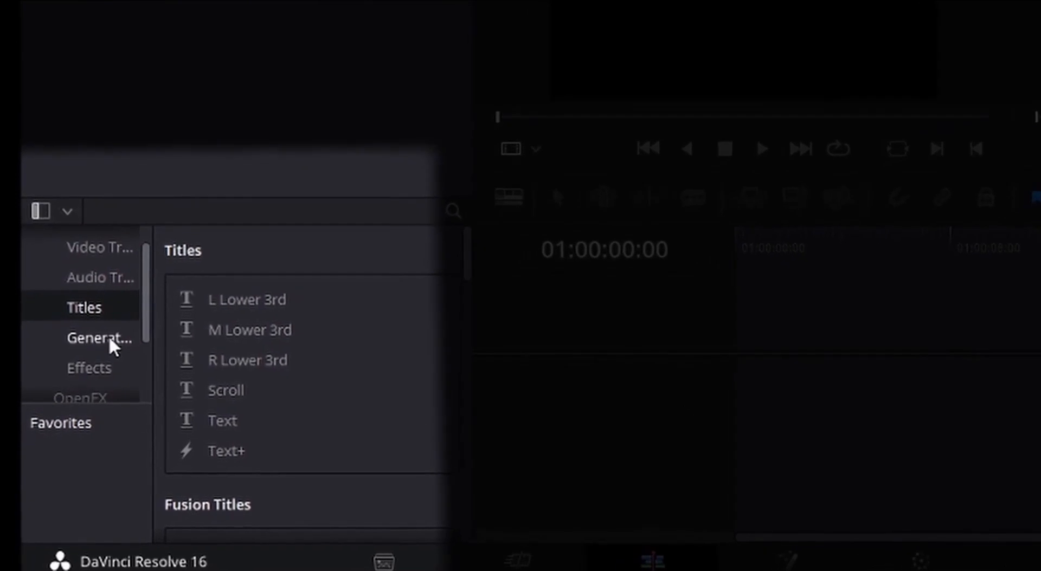
left_click_drag(170, 204, 336, 204)
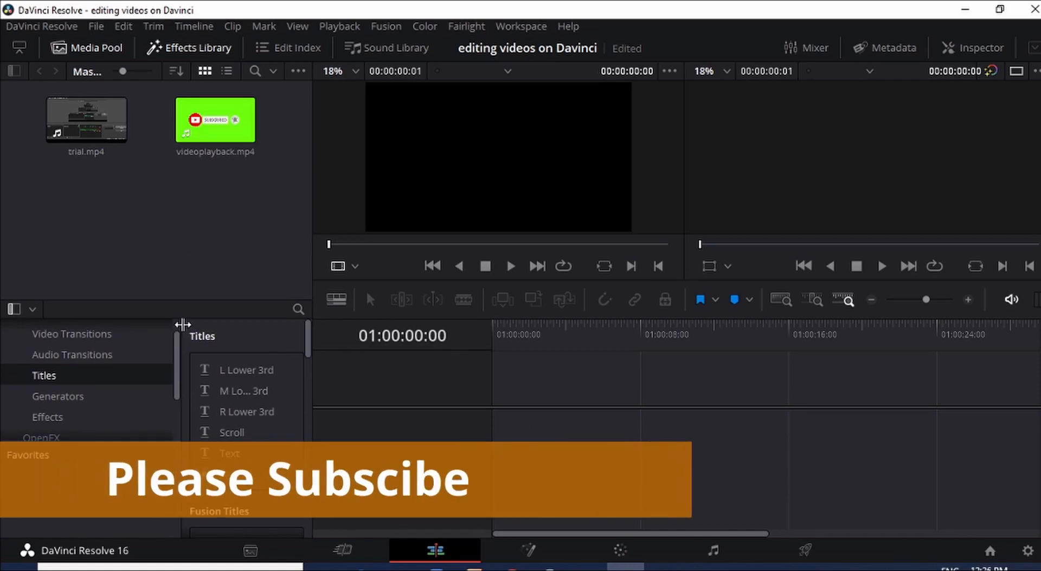
left_click_drag(183, 324, 119, 329)
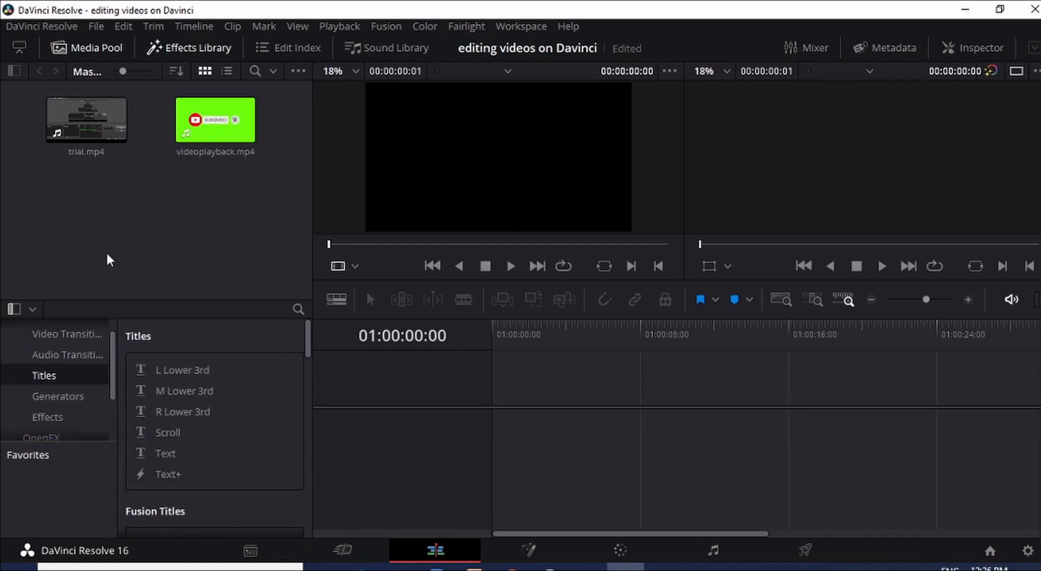
Place trial.mp4 at the start of a new timeline, preview its opening, and return the playhead to the start
left_click(89, 126)
left_click_drag(89, 126, 499, 434)
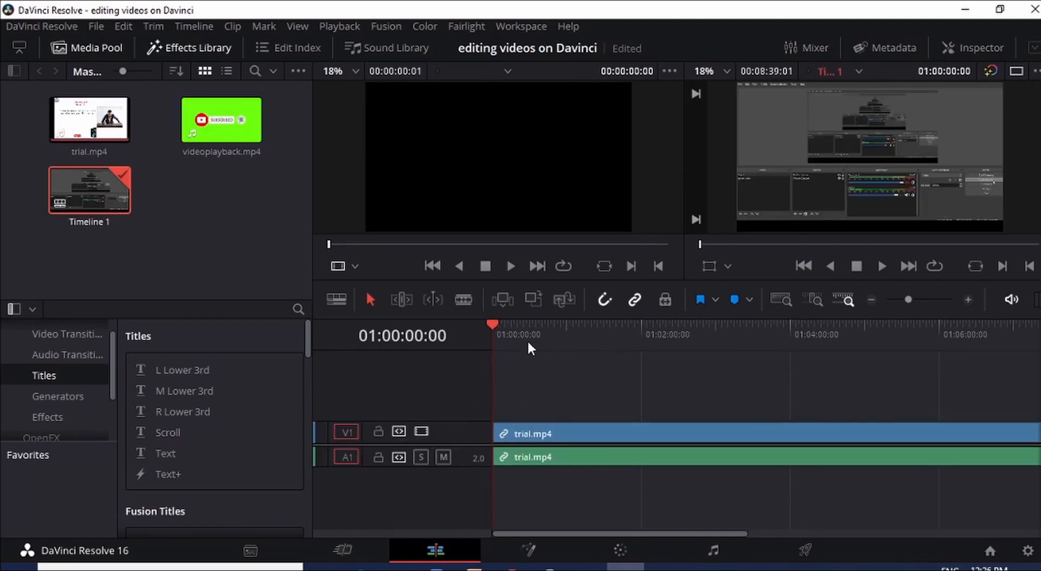
left_click(578, 434)
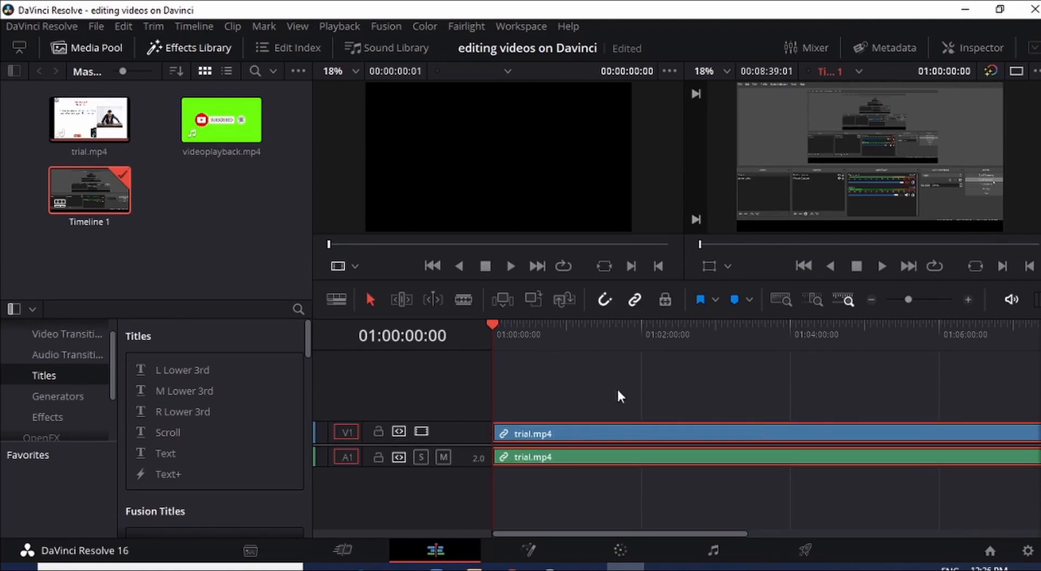
left_click(883, 266)
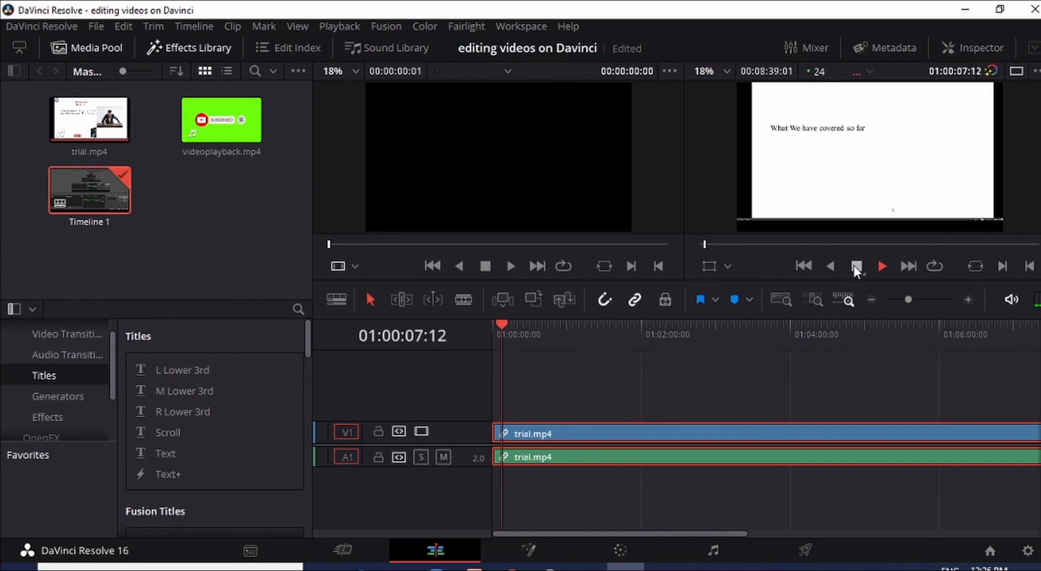
left_click_drag(506, 326, 483, 328)
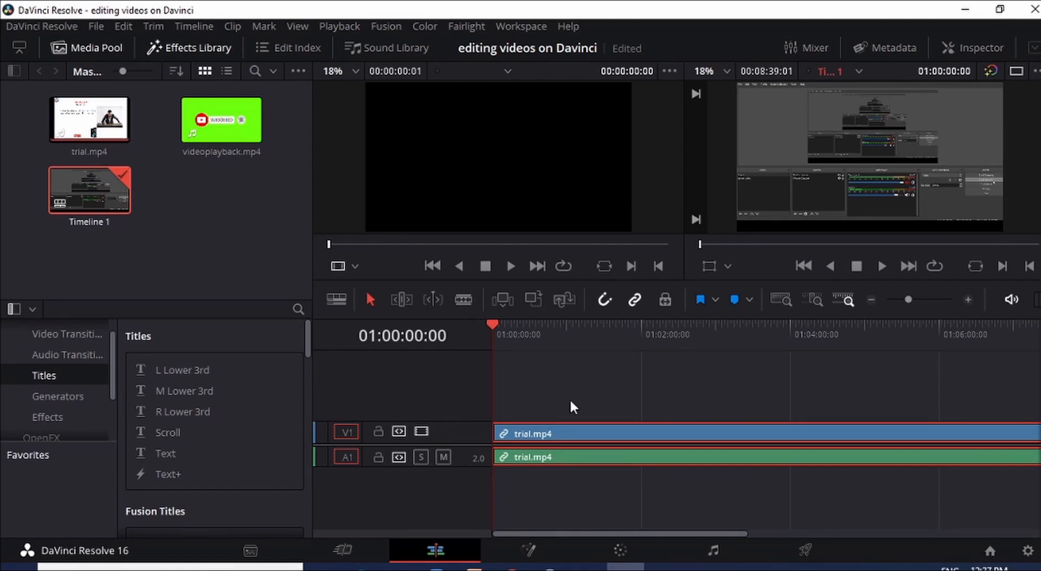
Play the timeline to 01:00:08:09 and split the trial.mp4 clip at the playhead with the Blade tool
left_click(879, 266)
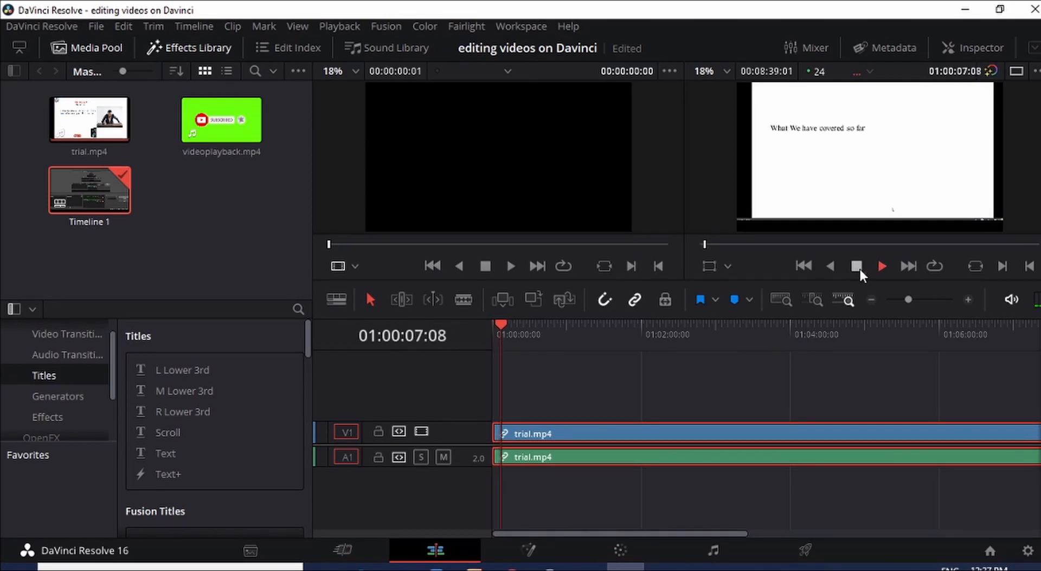
left_click(859, 268)
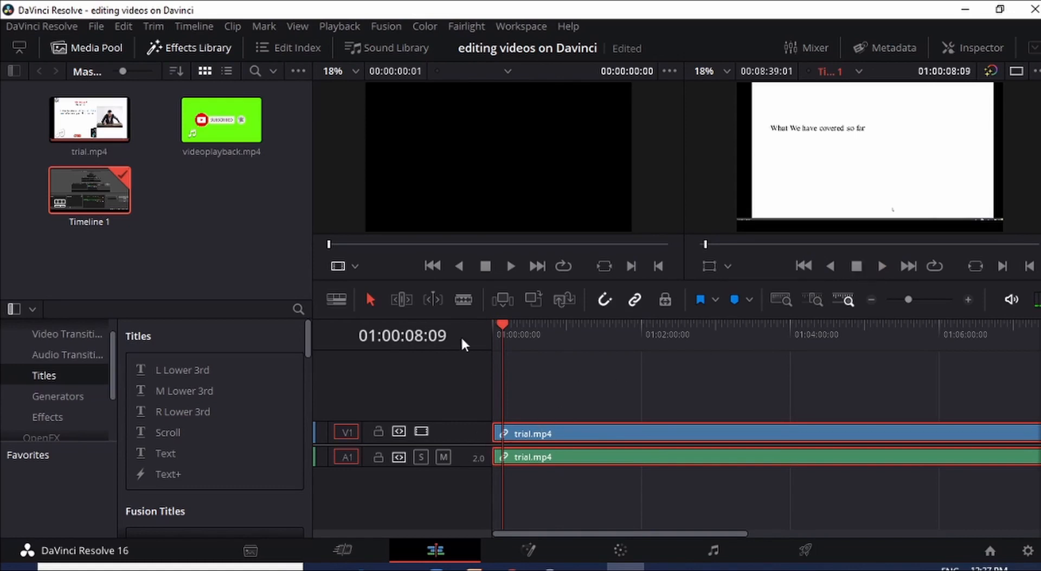
left_click(463, 301)
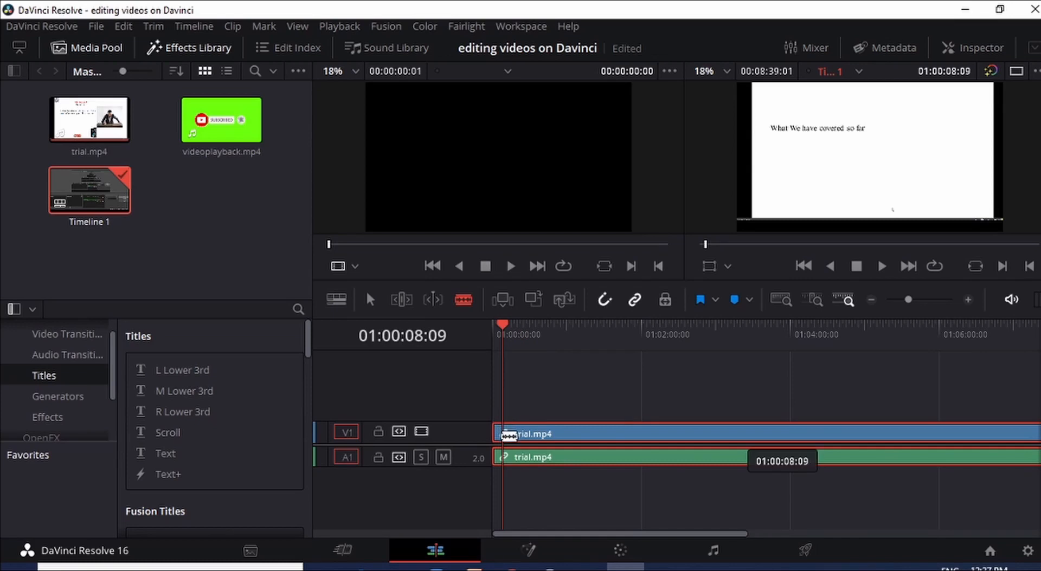
left_click(508, 434)
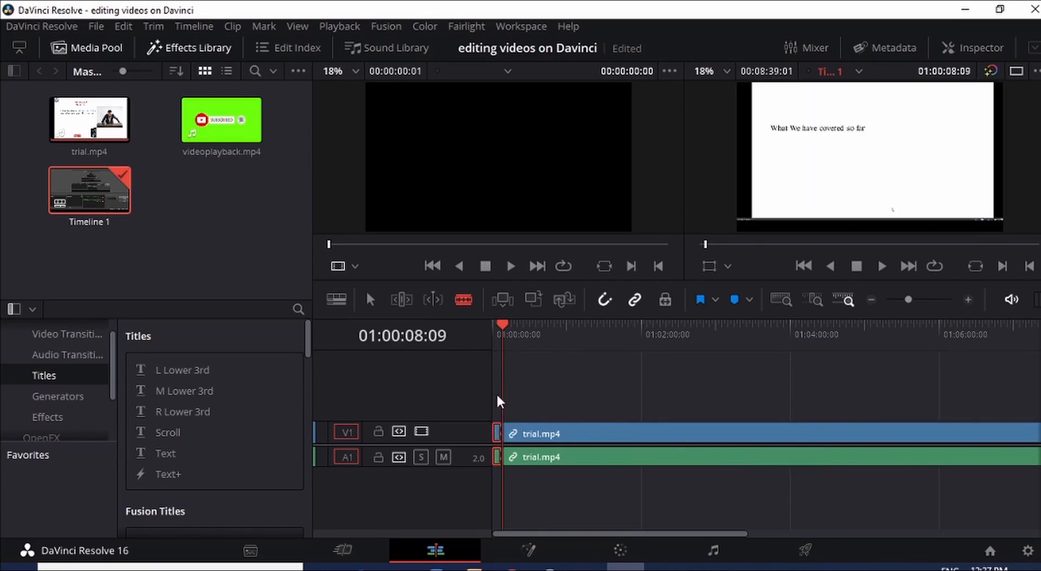
left_click(365, 301)
left_click(370, 299)
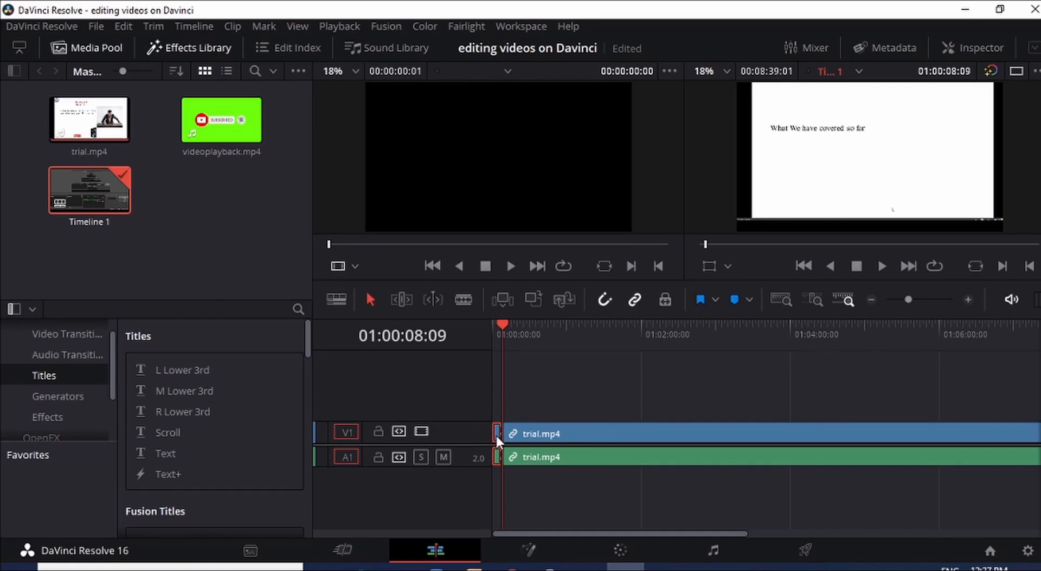
Move the short opening segment to track V2 beyond 01:06:00 and shift the remaining trial.mp4 clip to the timeline start
left_click_drag(495, 432, 722, 394)
left_click_drag(643, 432, 567, 439)
left_click_drag(589, 526, 521, 536)
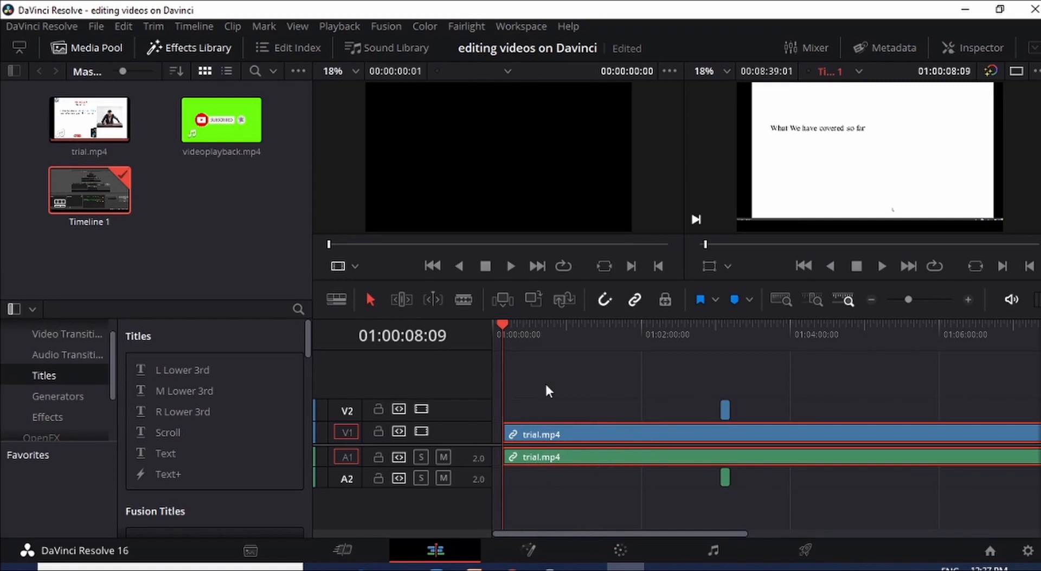
left_click_drag(541, 435, 508, 436)
left_click_drag(721, 417, 881, 418)
left_click_drag(503, 324, 545, 326)
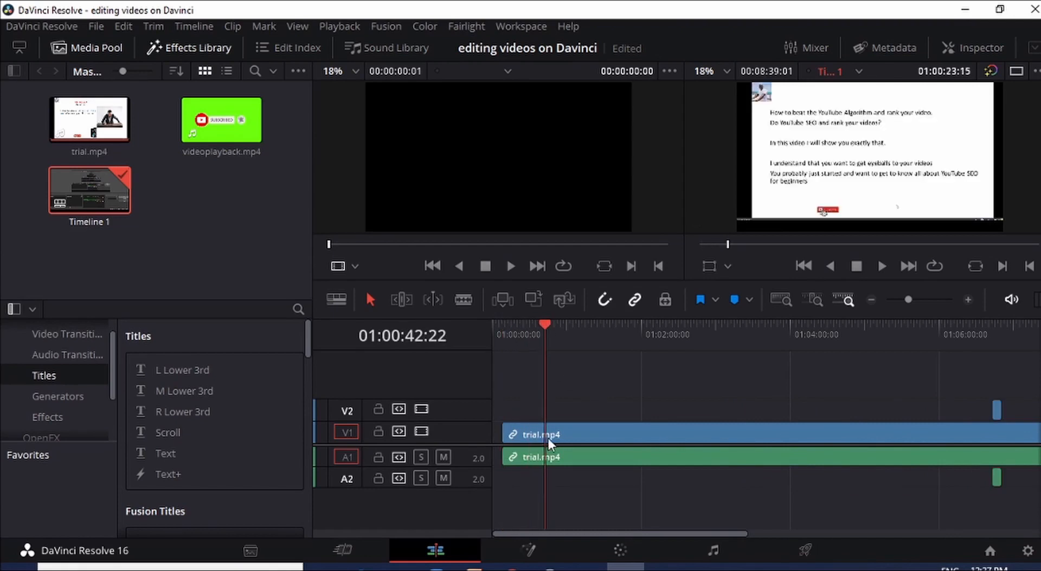
left_click_drag(528, 431, 513, 432)
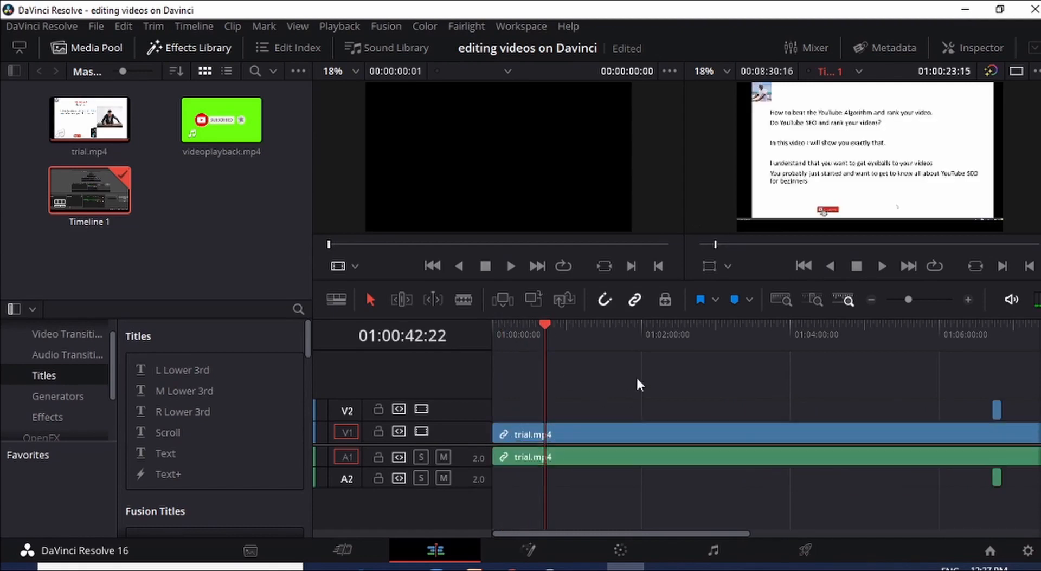
Play the trimmed trial.mp4 clip from the timeline start to check its new opening
left_click_drag(544, 325, 484, 322)
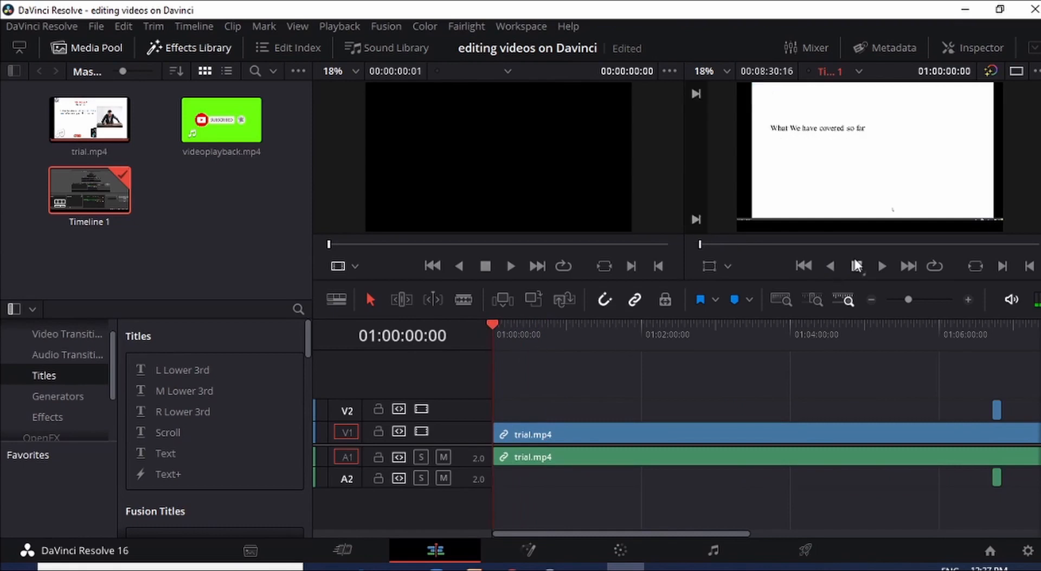
left_click(883, 266)
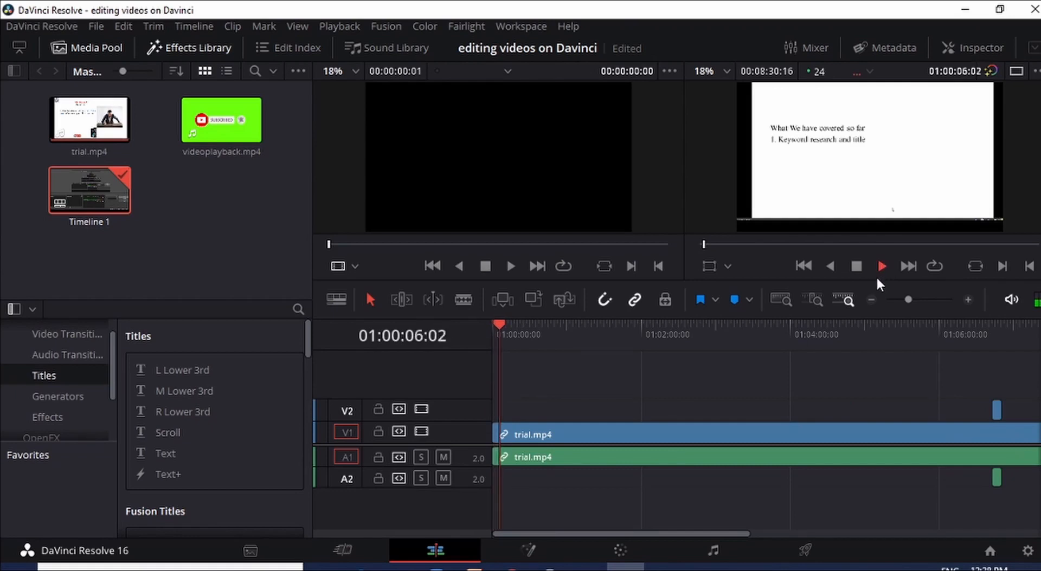
left_click(855, 266)
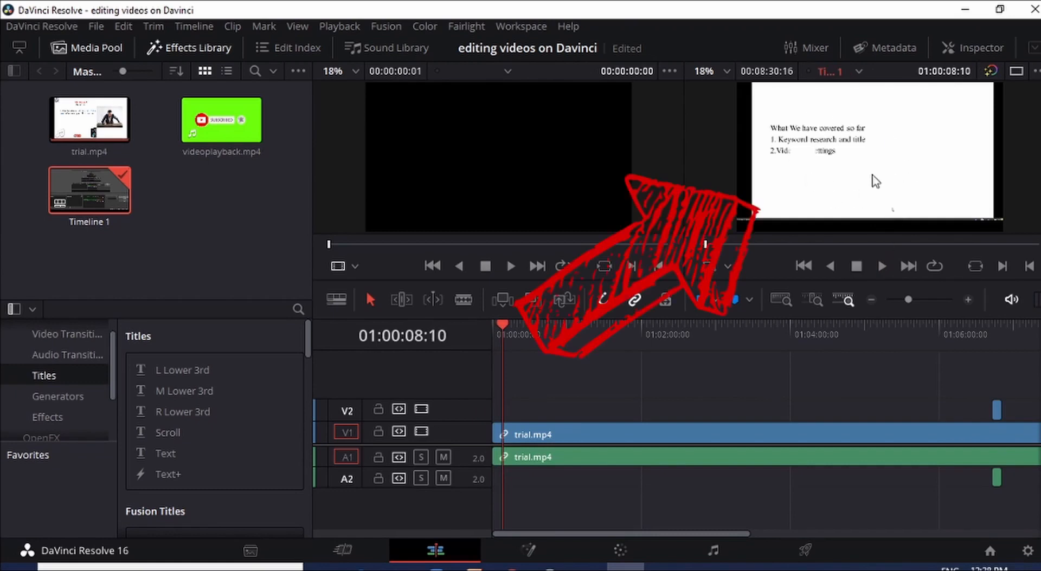
left_click(882, 266)
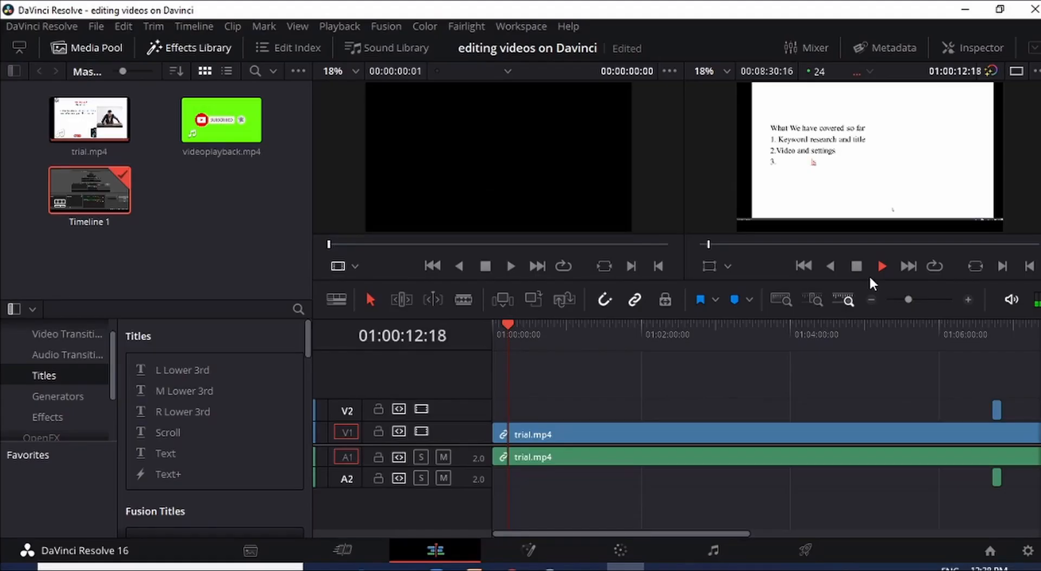
left_click(859, 268)
Split trial.mp4 at 01:00:28:14 and shift the second part along the timeline to open a gap
left_click(529, 329)
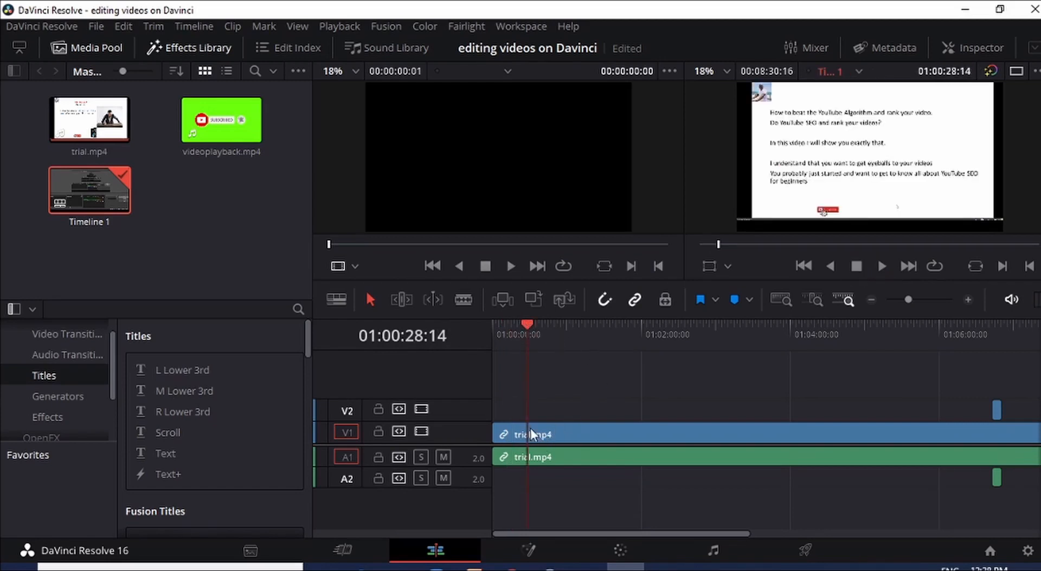
left_click(462, 300)
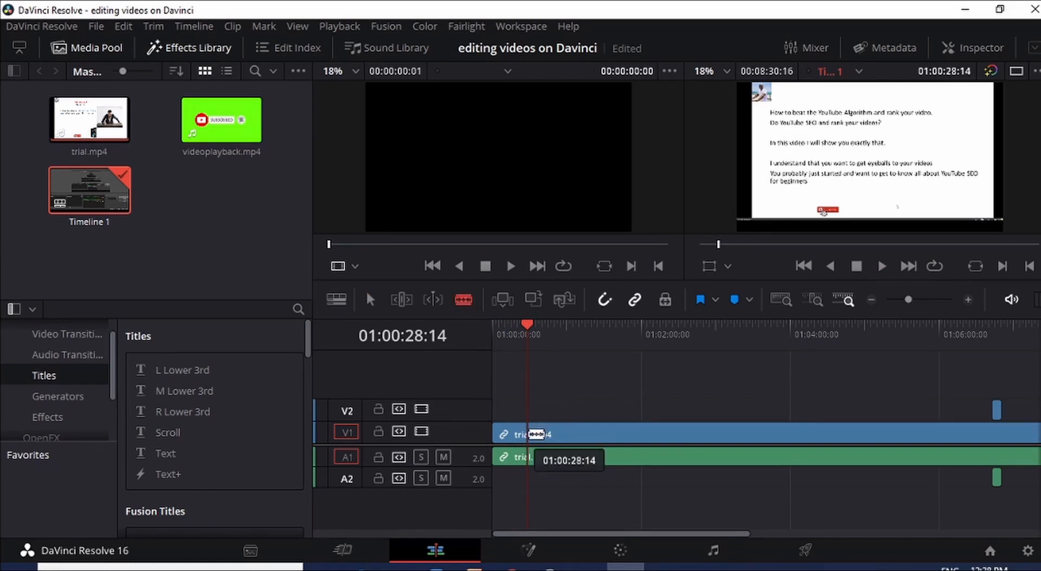
left_click(536, 434)
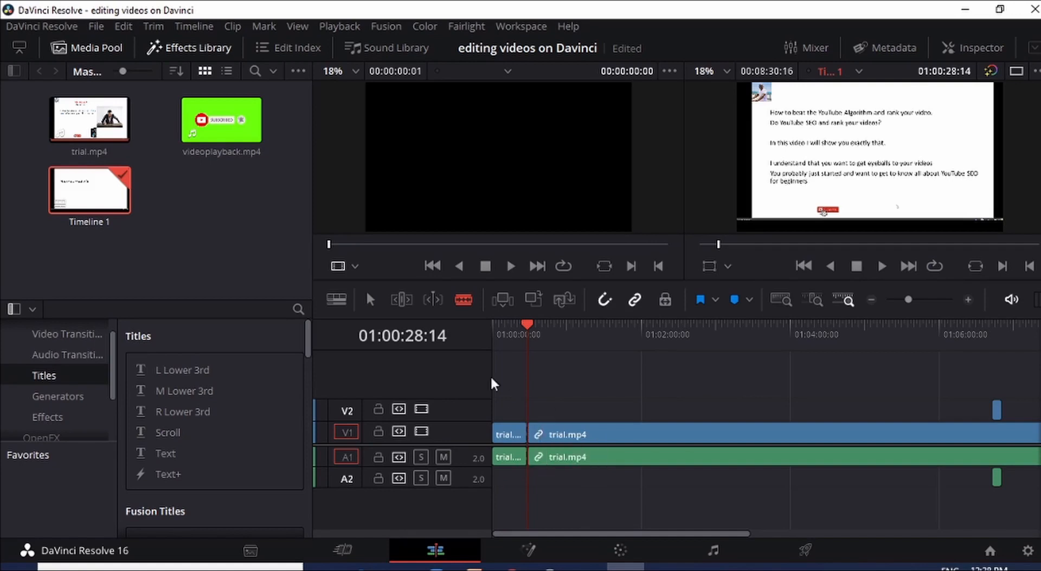
left_click(370, 302)
left_click_drag(584, 437, 645, 435)
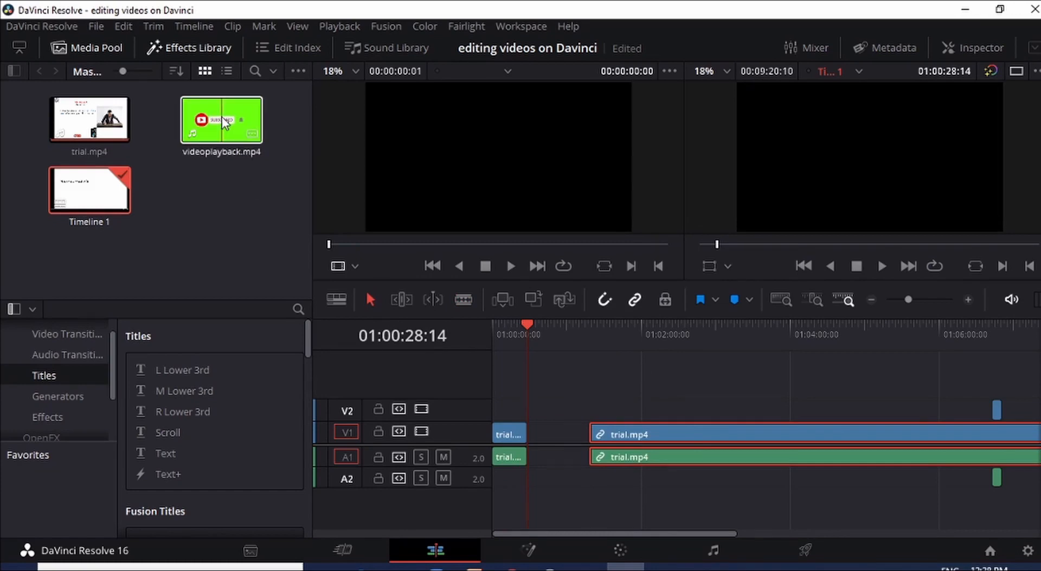
Insert videoplayback.mp4 right after the first trial.mp4 segment and close the gap before the second part
left_click_drag(210, 116, 526, 449)
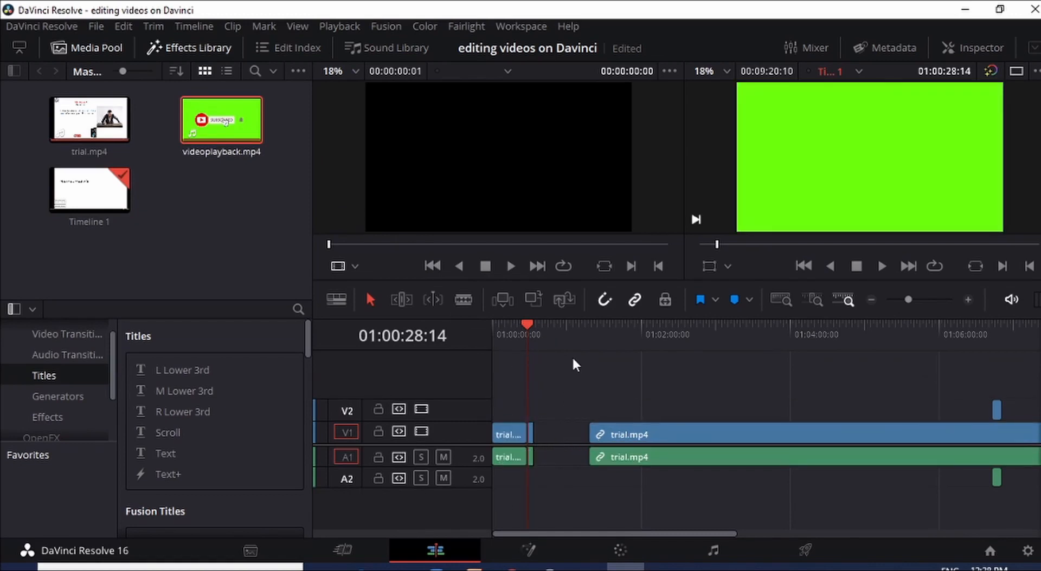
key("ctrl+z")
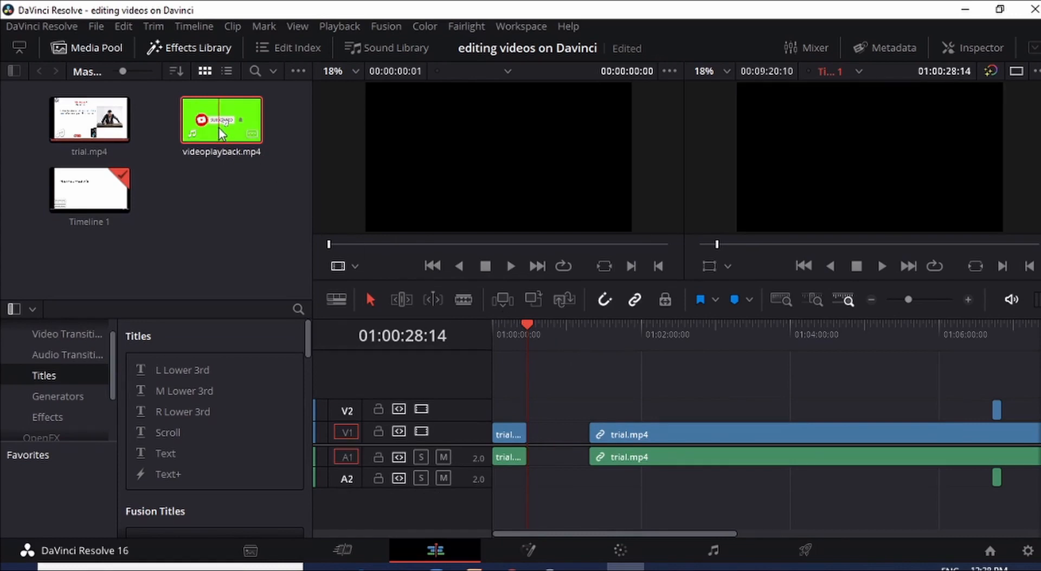
left_click_drag(220, 129, 550, 437)
Play the timeline from just before the first cut to review the inserted videoplayback.mp4 clip
left_click(500, 327)
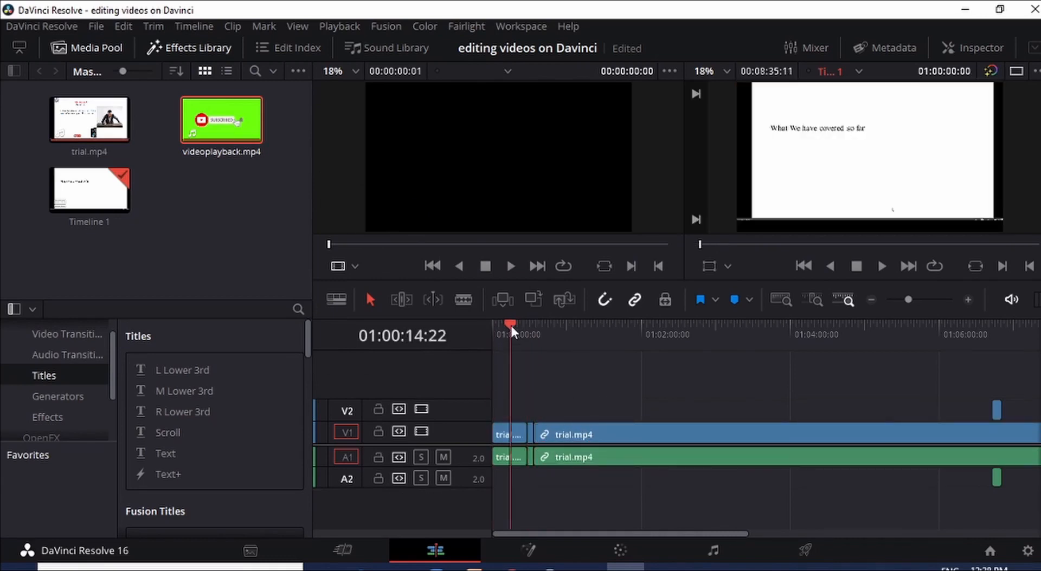
left_click(525, 323)
left_click(880, 266)
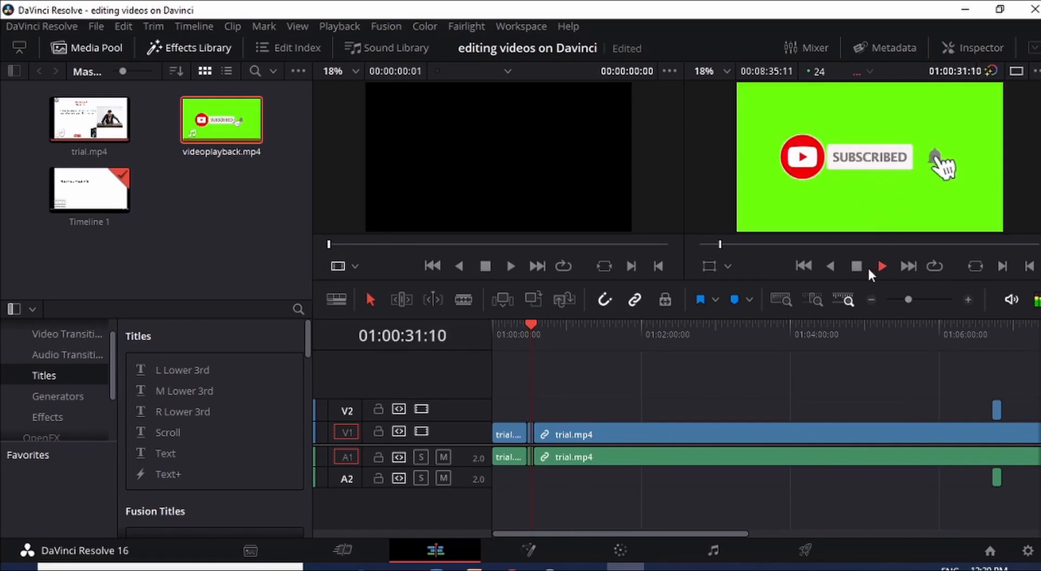
Stop playback and add a basic Text title to track V2 at about 01:00:46, above the second trial.mp4 part
left_click(854, 267)
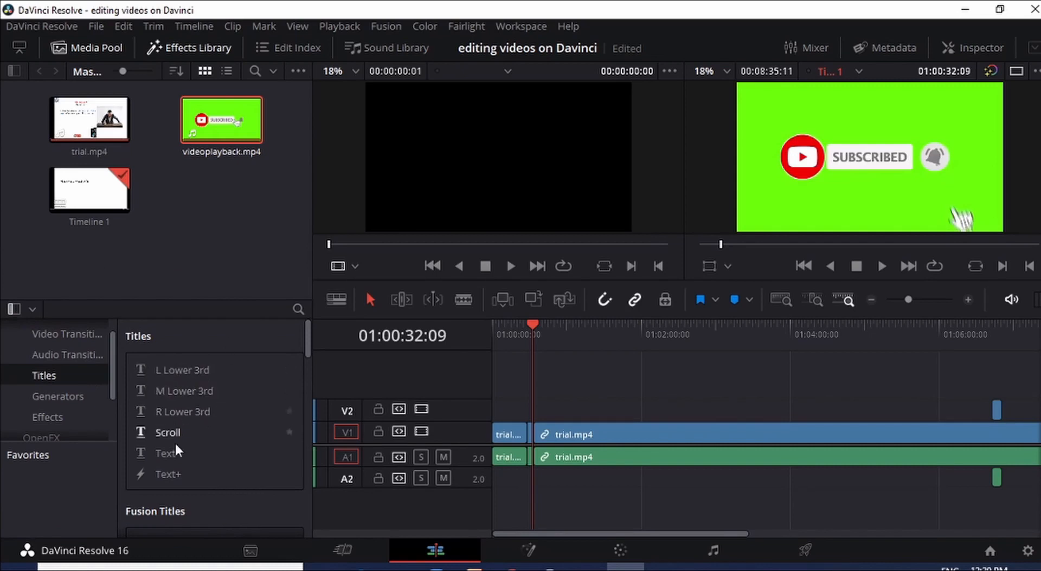
scroll(178, 436, "down", 3)
scroll(199, 486, "down", 5)
scroll(201, 477, "up", 7)
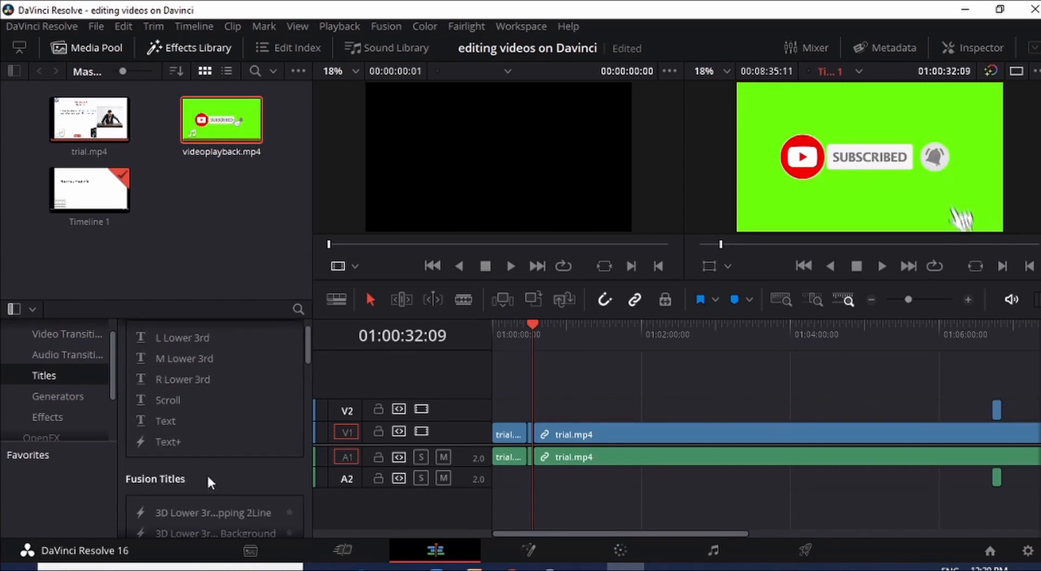
left_click_drag(162, 423, 550, 415)
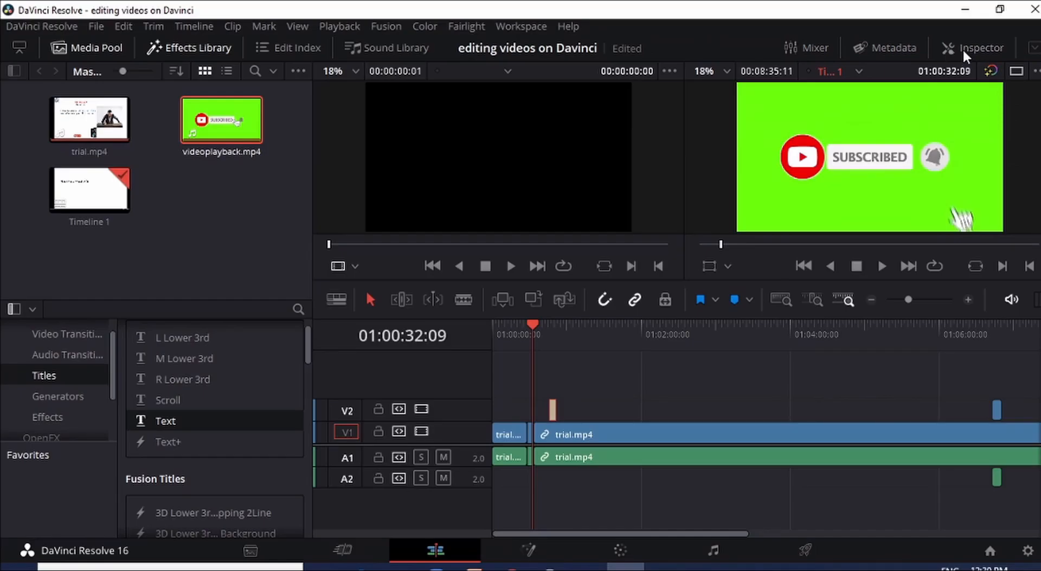
Show the new title's text settings and adjust the height of the area above the timeline
left_click(962, 47)
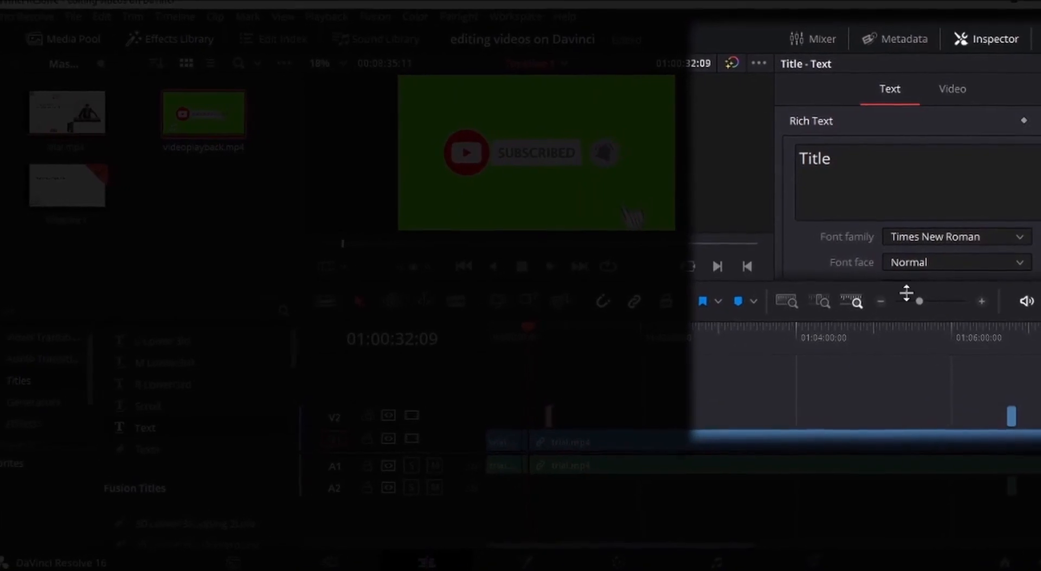
left_click_drag(911, 293, 896, 458)
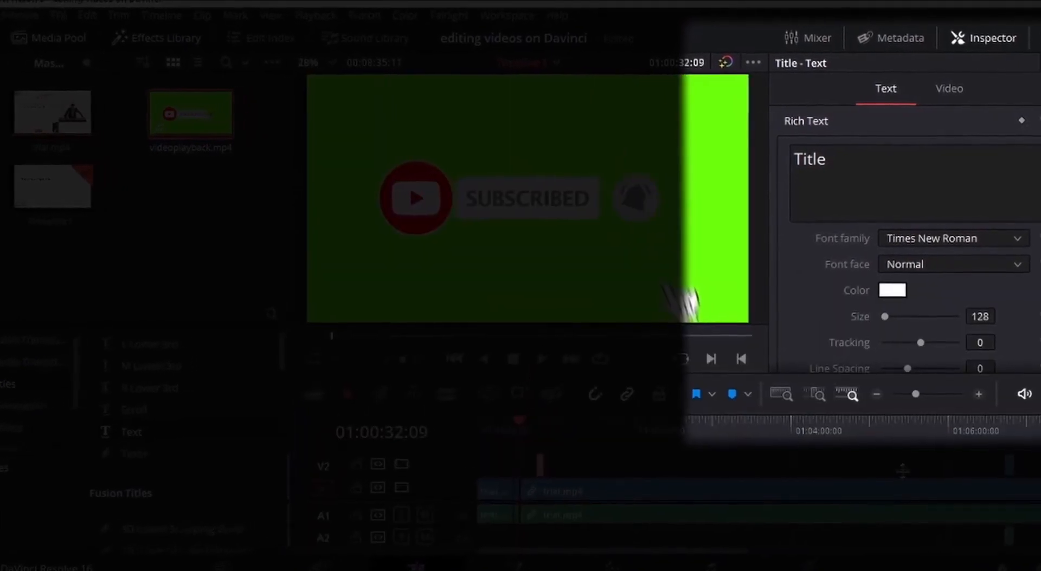
left_click_drag(897, 375, 893, 302)
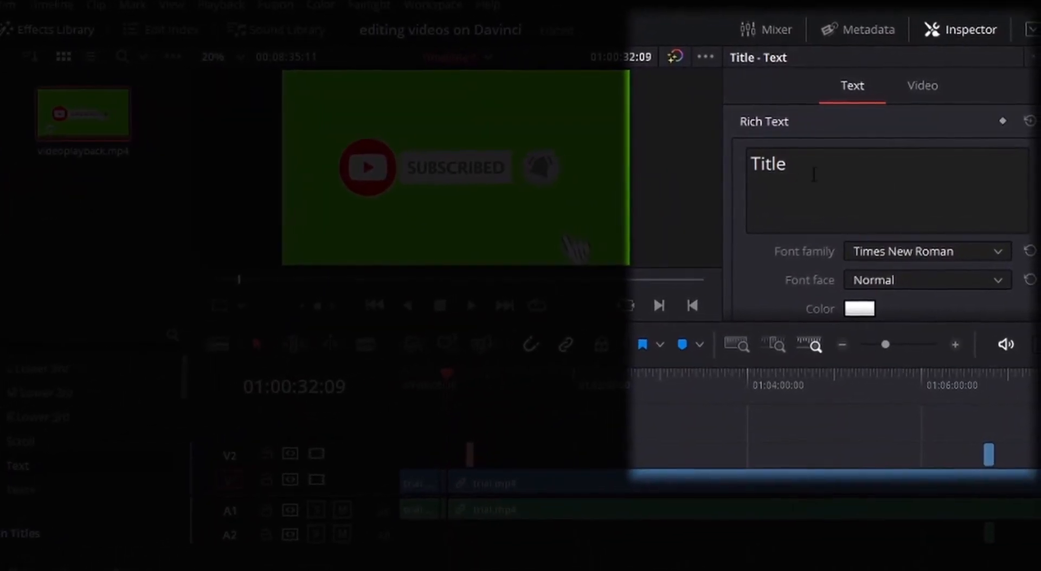
Replace the title's default text with "Download the sheet below"
left_click(803, 179)
key("ctrl+a")
type("Su")
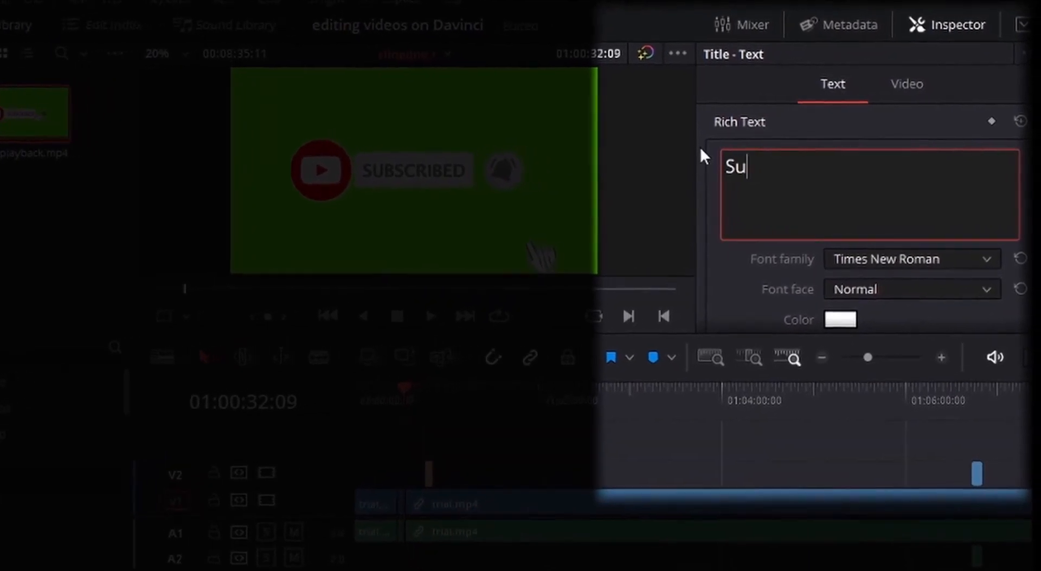
type("bs")
key("BackSpace")
key("BackSpace")
key("BackSpace")
key("BackSpace")
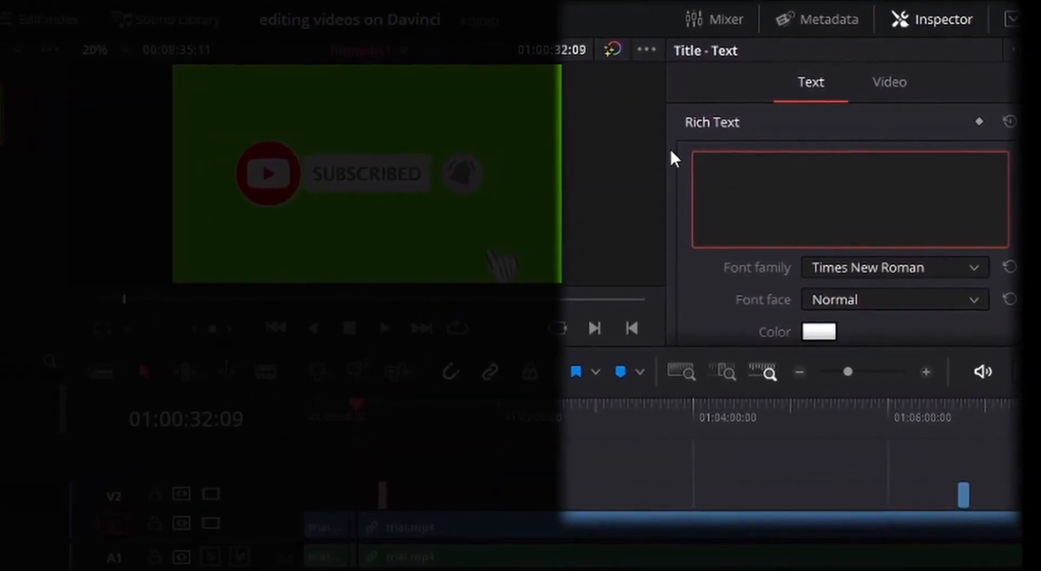
type("Downloa")
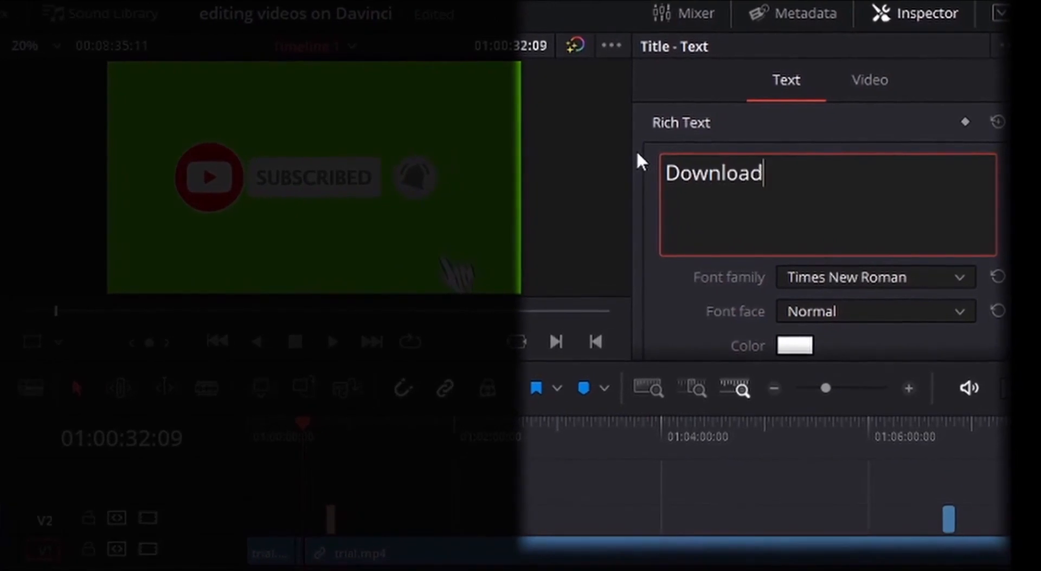
type("d")
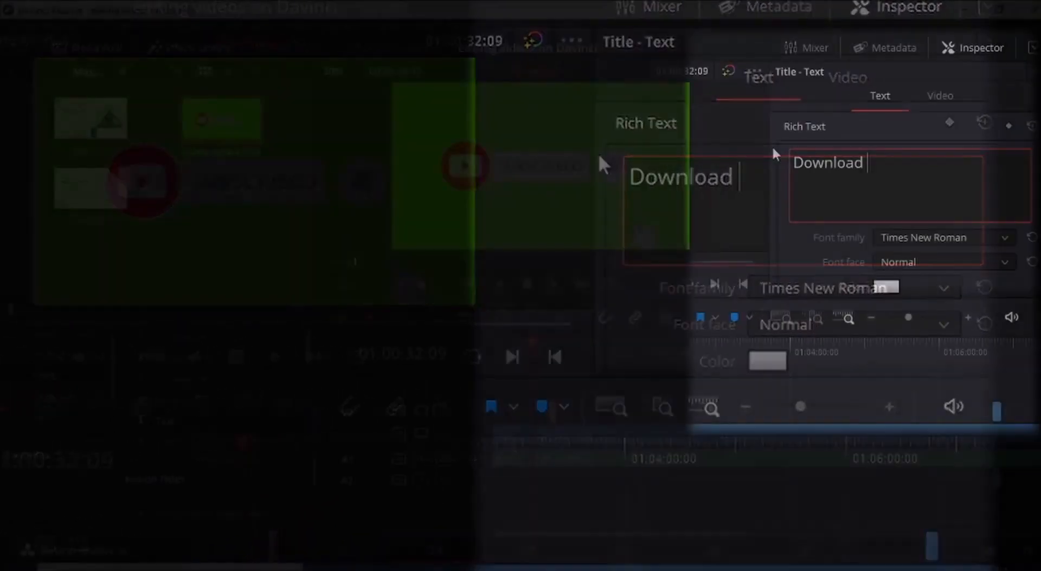
type(" this")
key("BackSpace")
key("BackSpace")
key("BackSpace")
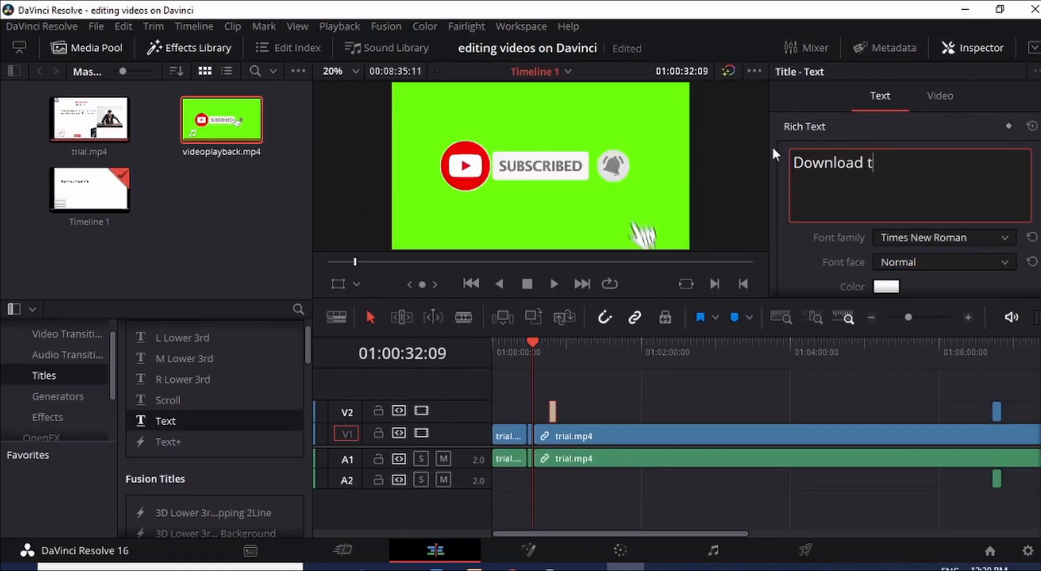
type("he sheet below")
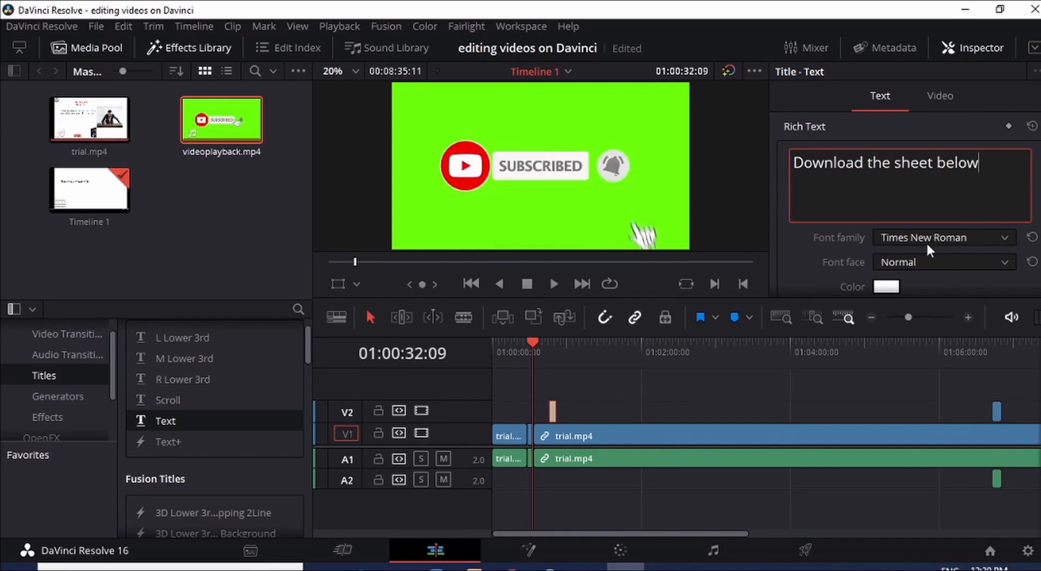
Change the title's text color from the basic colors to dark red
scroll(928, 249, "down", 1)
left_click(892, 243)
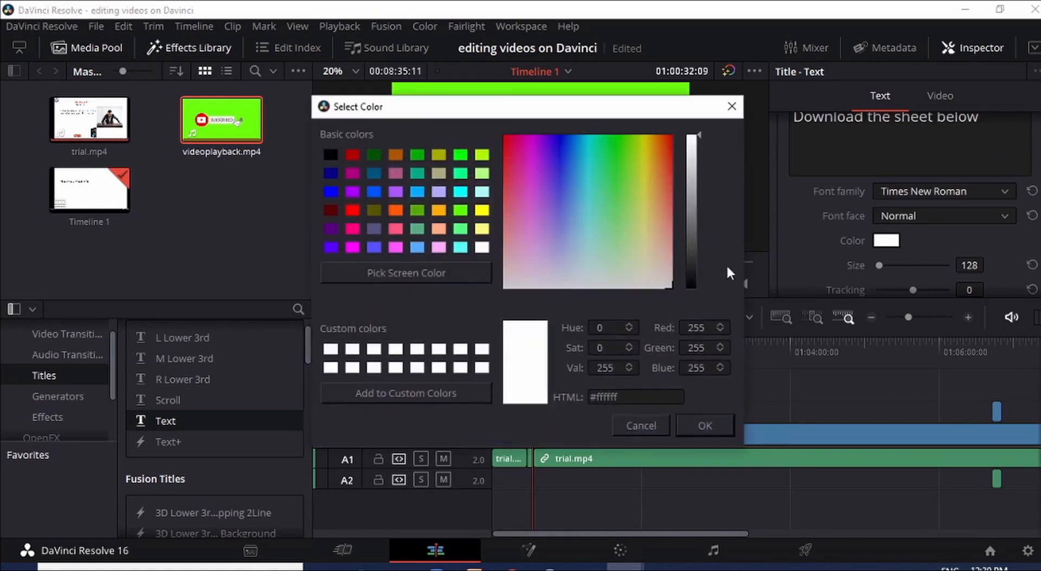
left_click(351, 157)
left_click(701, 426)
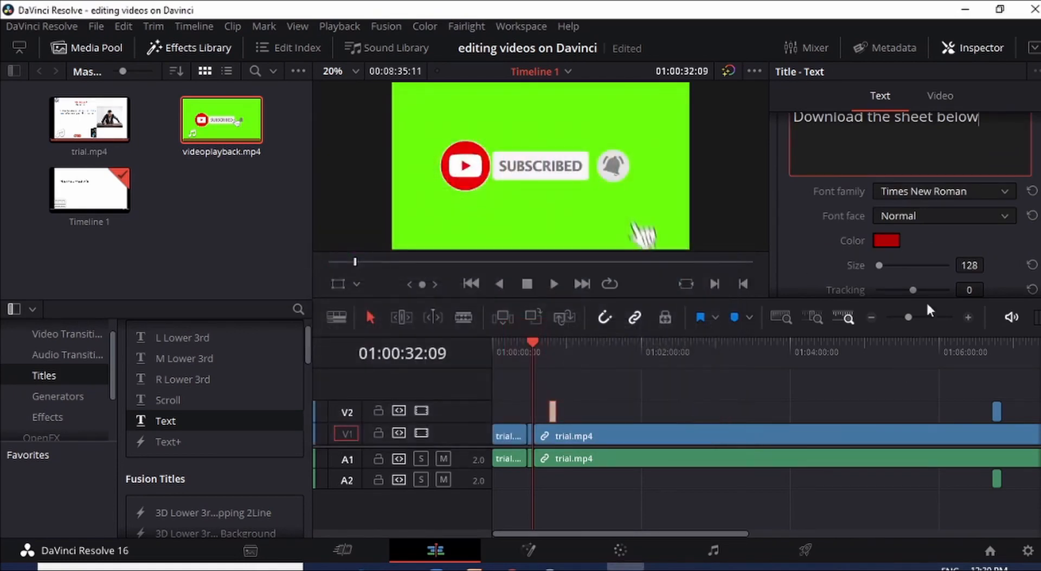
Look through the title's remaining settings, from size and spacing down to drop shadow and stroke, and close them
scroll(927, 262, "down", 2)
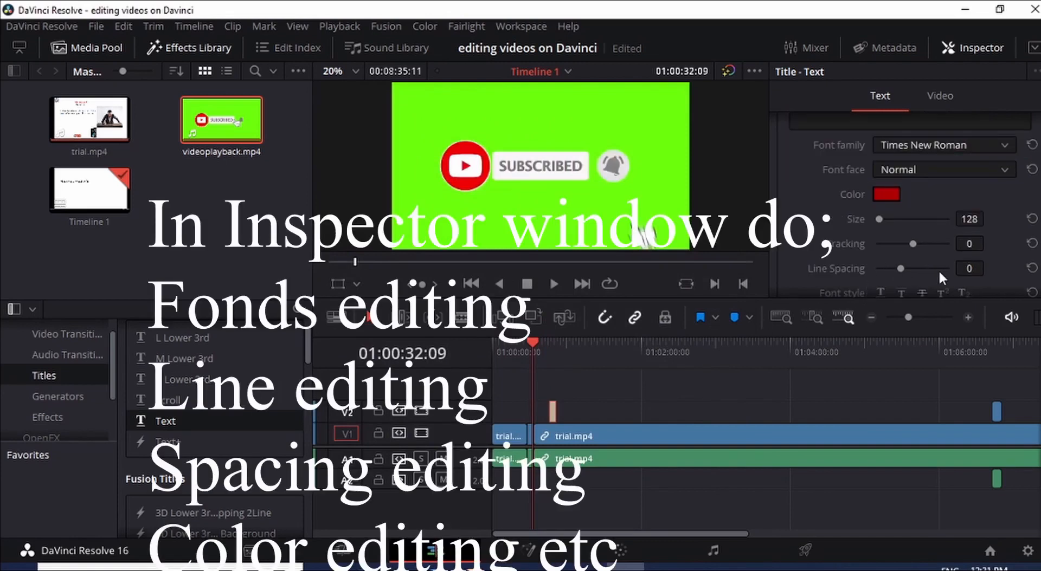
scroll(953, 264, "down", 4)
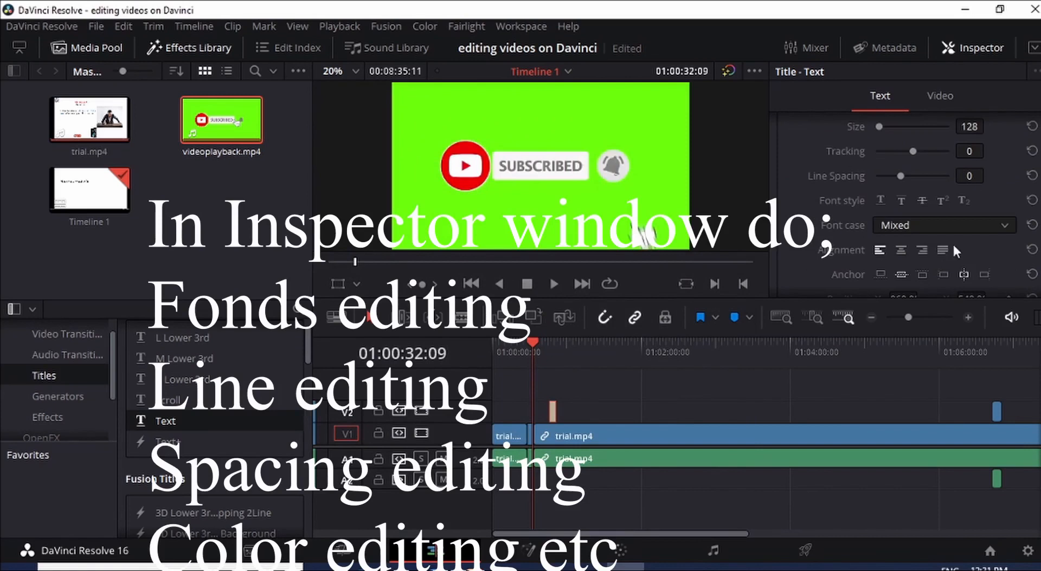
scroll(969, 245, "down", 2)
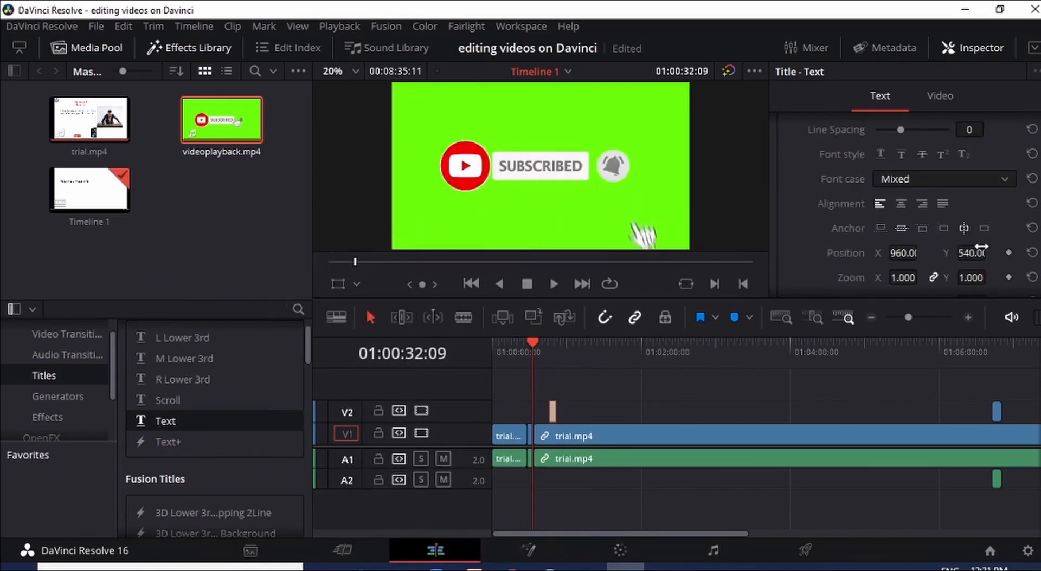
scroll(981, 248, "down", 6)
scroll(982, 248, "down", 4)
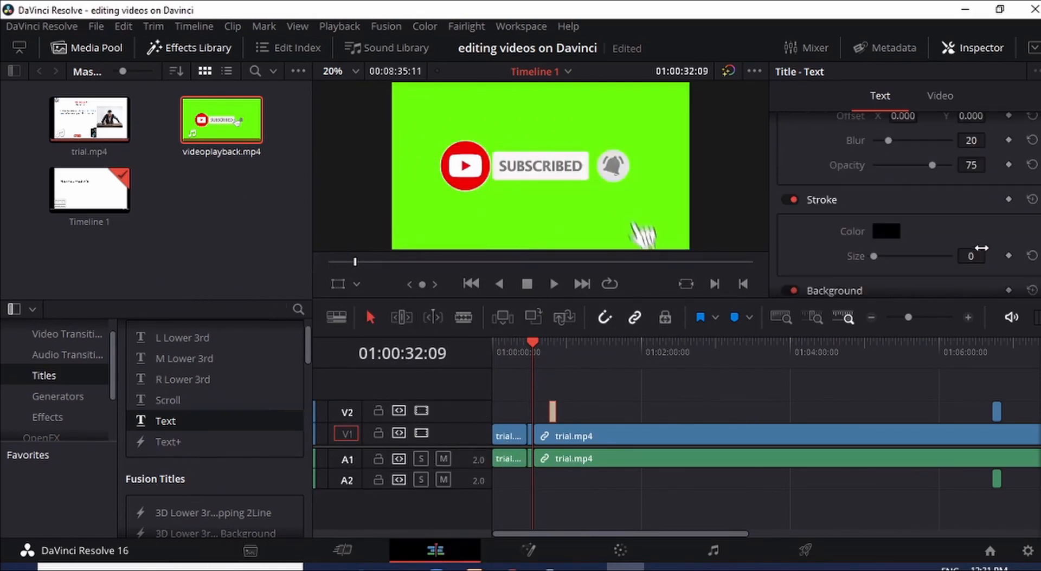
left_click(974, 50)
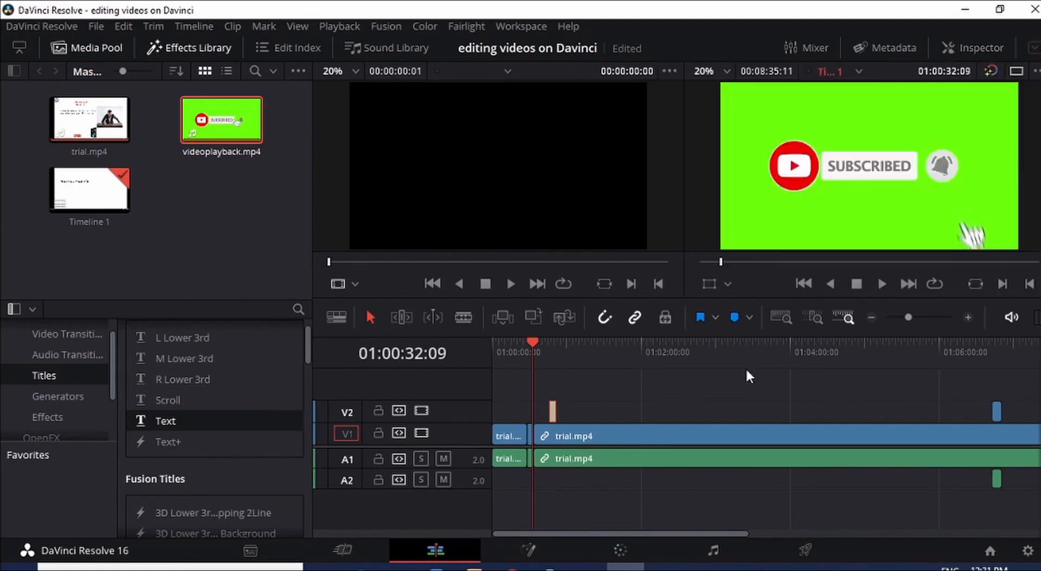
Save the project and play the timeline from after the inserted clip through the title
key("ctrl+s")
key("Down")
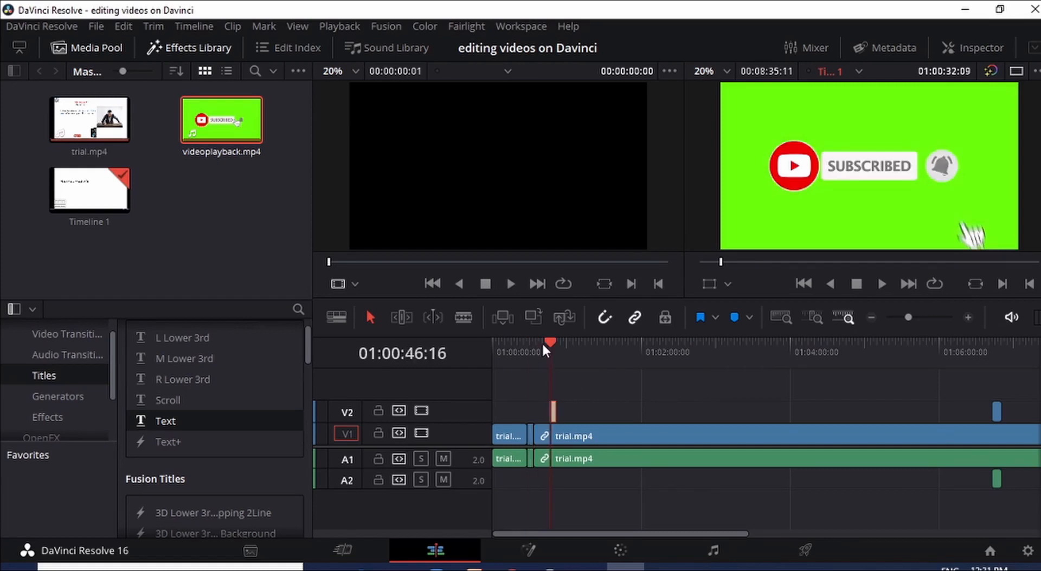
left_click(535, 343)
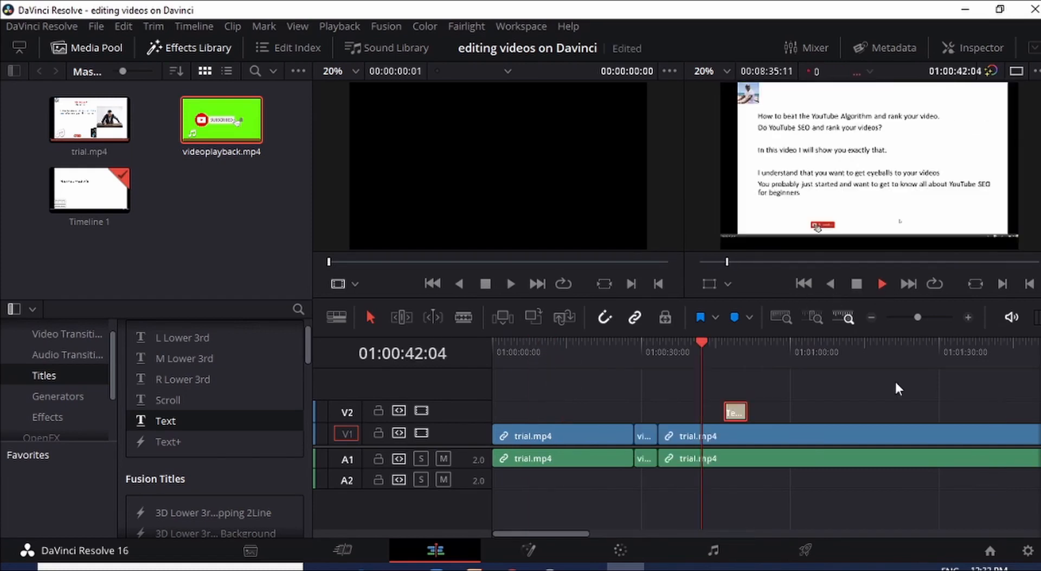
key("space")
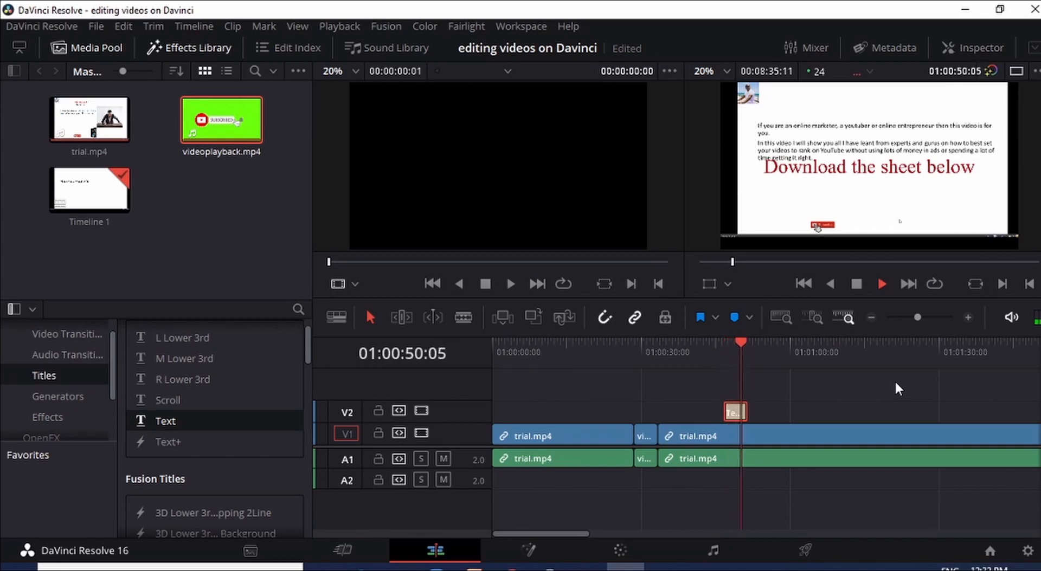
left_click(857, 284)
With the playhead at the title's start, lower the title in the frame to a Y position of 271
left_click(726, 346)
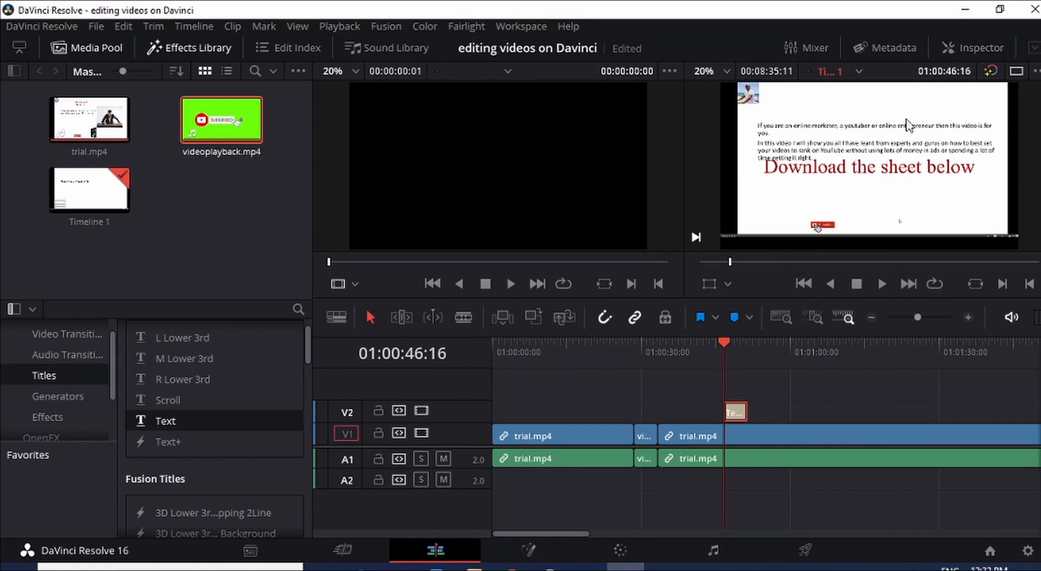
left_click(965, 47)
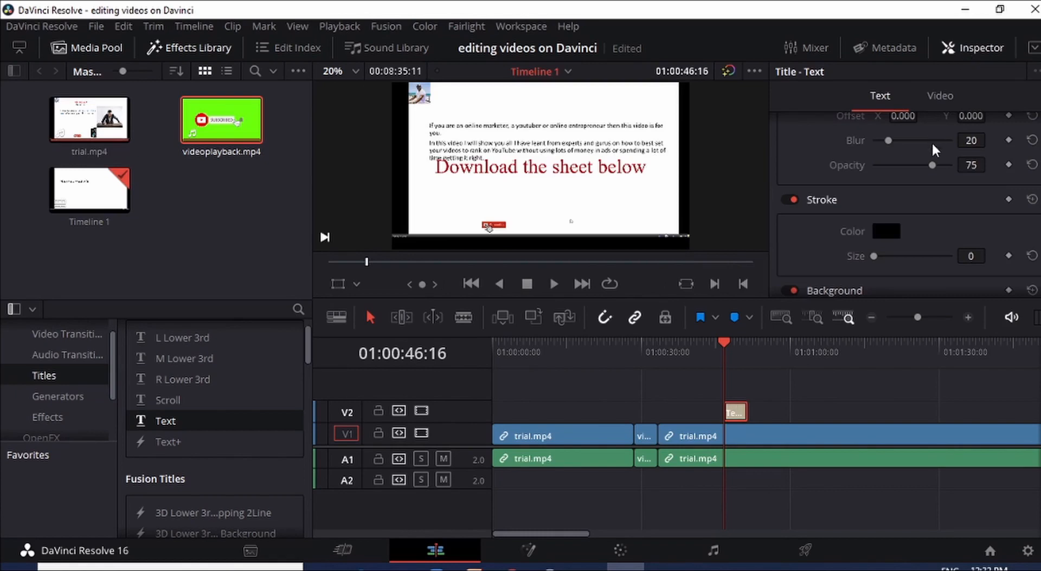
scroll(935, 223, "up", 2)
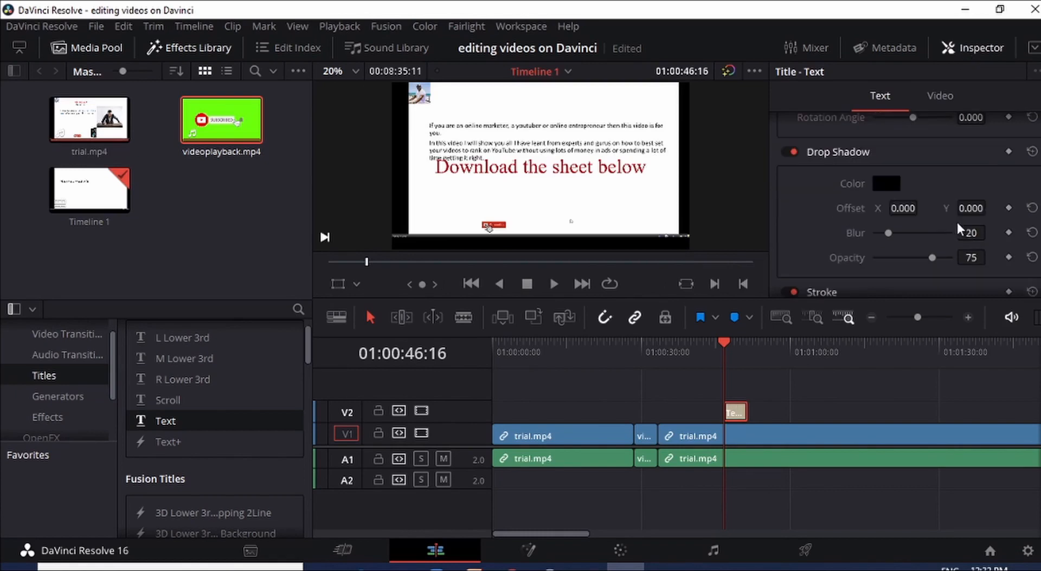
scroll(972, 232, "up", 3)
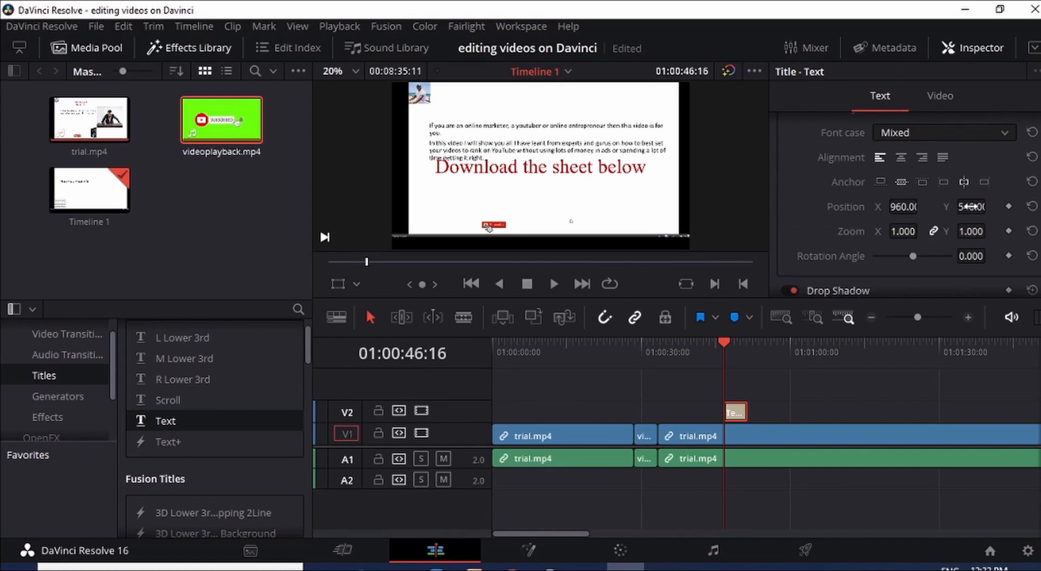
left_click_drag(971, 206, 805, 213)
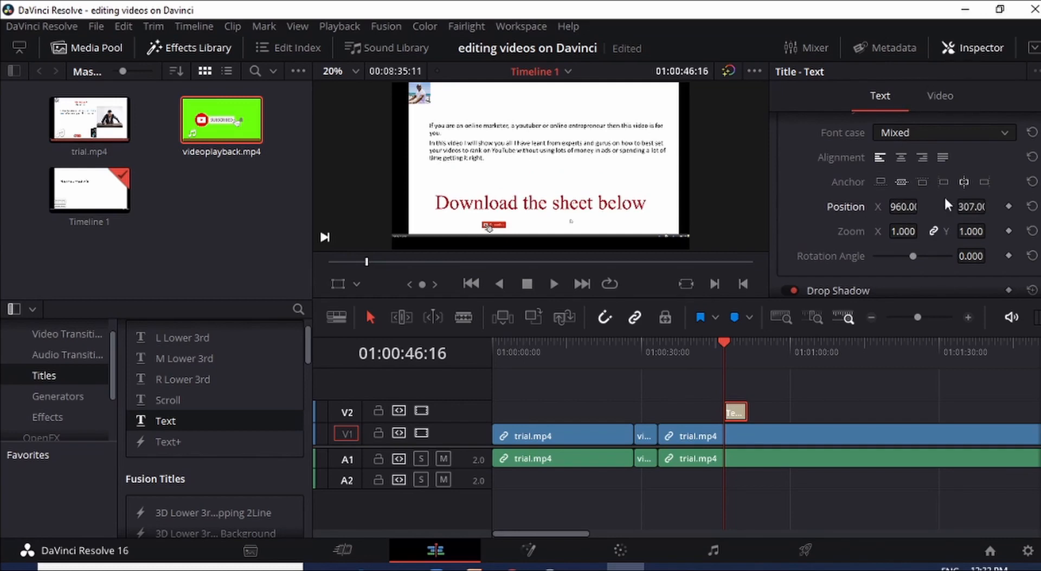
mouse_move(971, 207)
left_mouse_down()
mouse_move(928, 207)
mouse_move(1037, 206)
mouse_move(882, 207)
mouse_move(984, 206)
left_mouse_up()
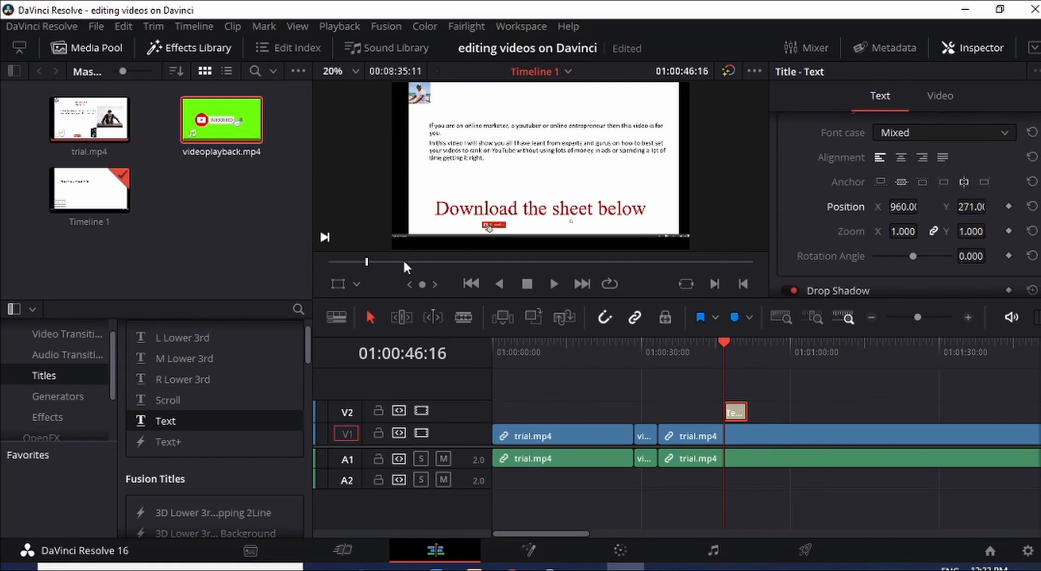
Split trial.mp4 at about 01:00:57 and insert videoplayback.mp4 into a gap opened right after the cut
left_click(463, 319)
left_click(775, 434)
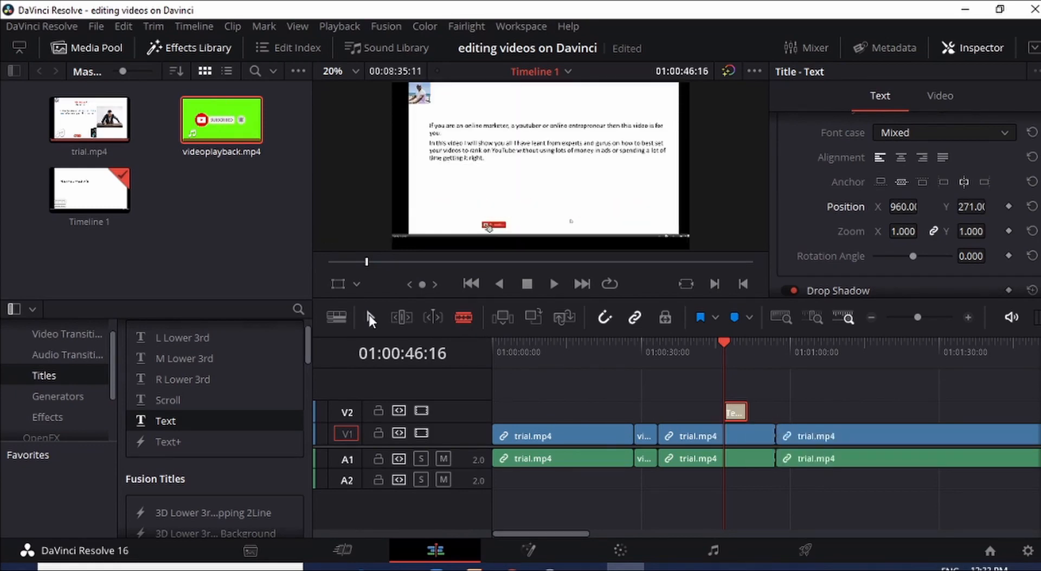
left_click(370, 317)
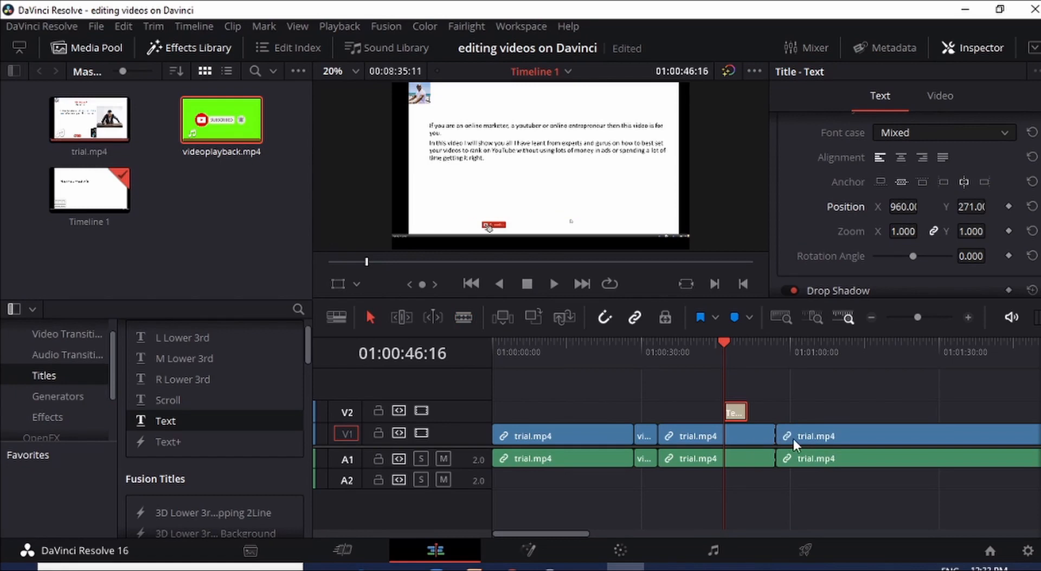
left_click_drag(841, 440, 909, 439)
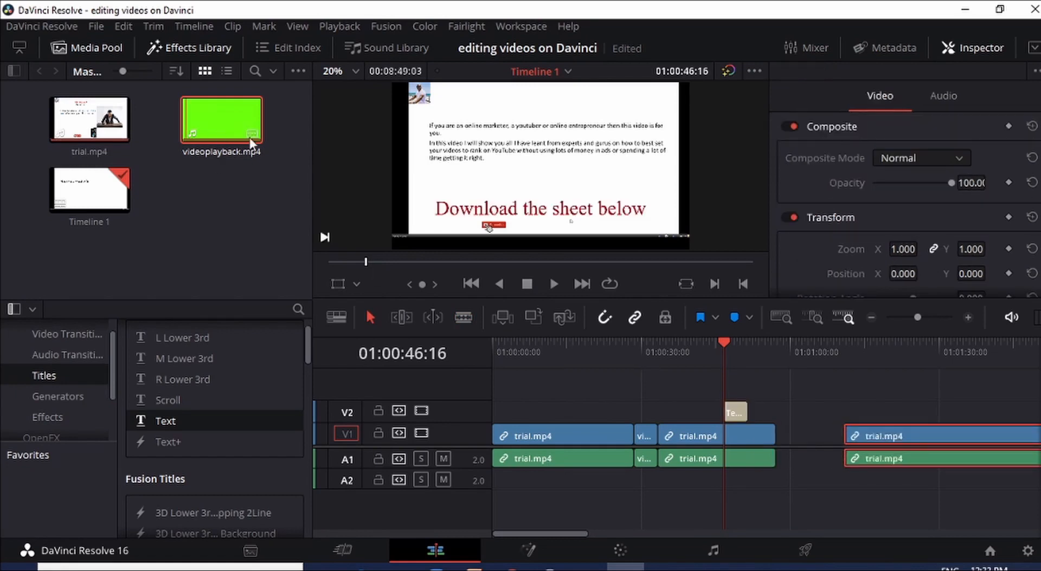
left_click_drag(217, 125, 779, 441)
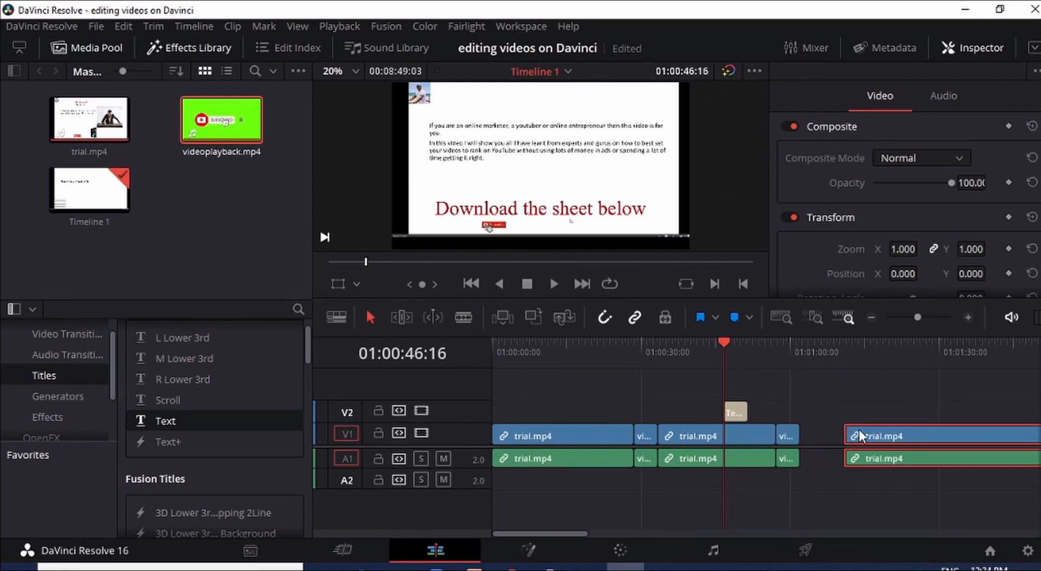
left_click_drag(859, 431, 802, 430)
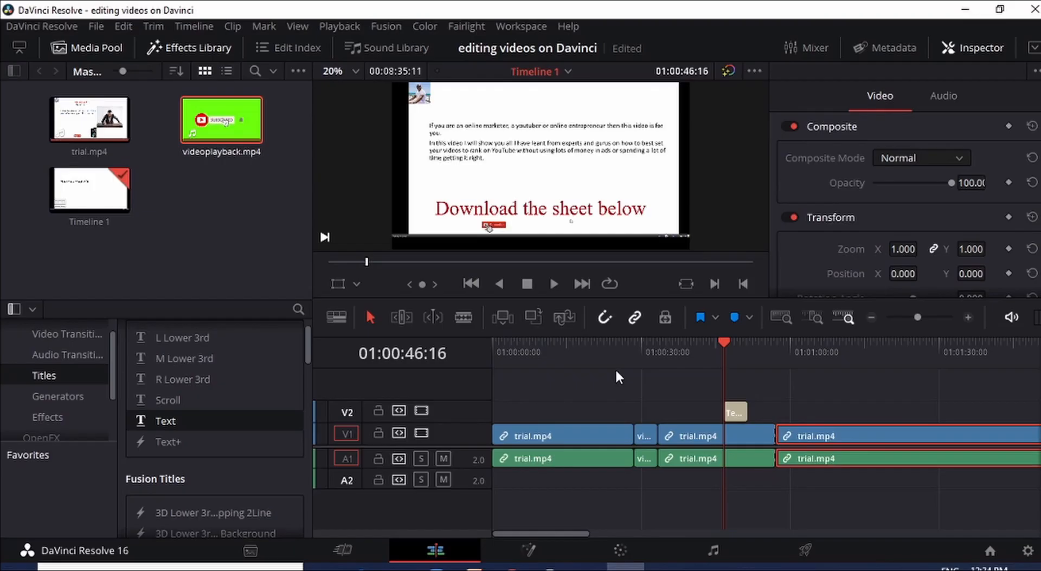
key("ctrl+z")
key("ctrl+z")
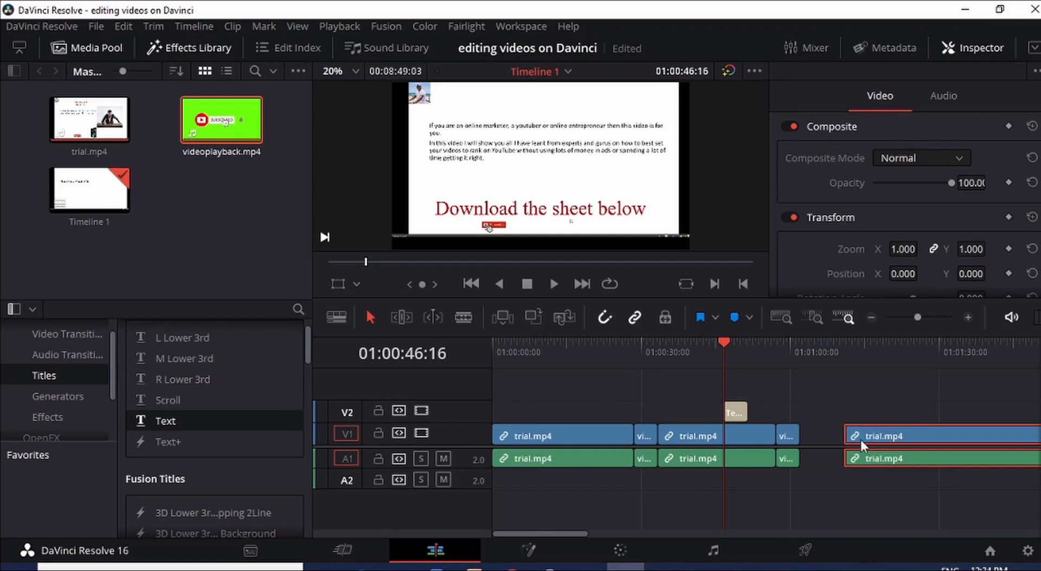
Close the gap by moving the last trial.mp4 part up against the end of the second videoplayback.mp4 clip
left_click_drag(866, 440, 838, 445)
left_click(834, 397)
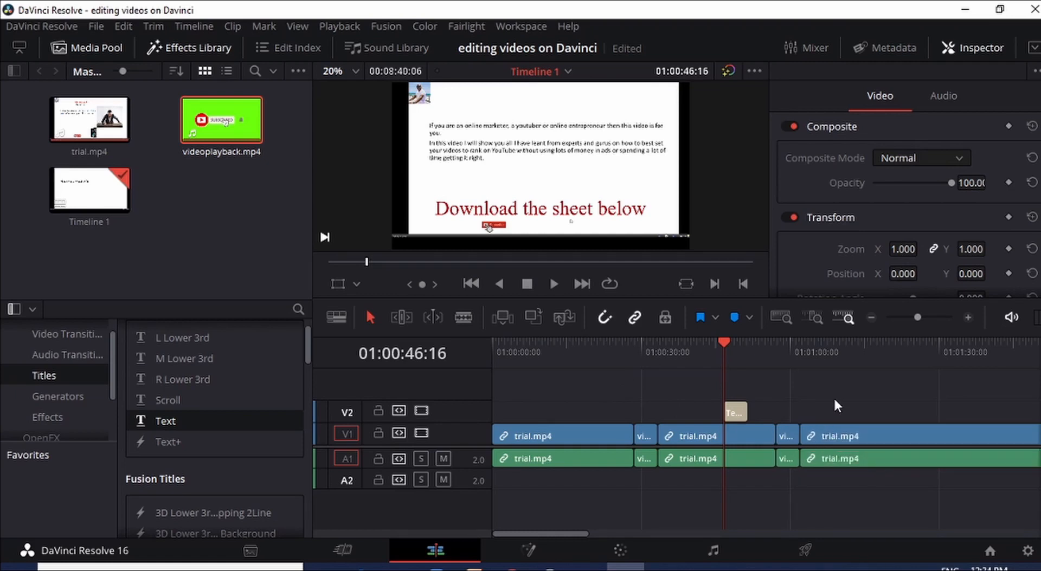
Undo the last clip move, delete the second videoplayback.mp4 clip, and move the last trial.mp4 part up against the preceding part
left_click(787, 436)
key("ctrl+z")
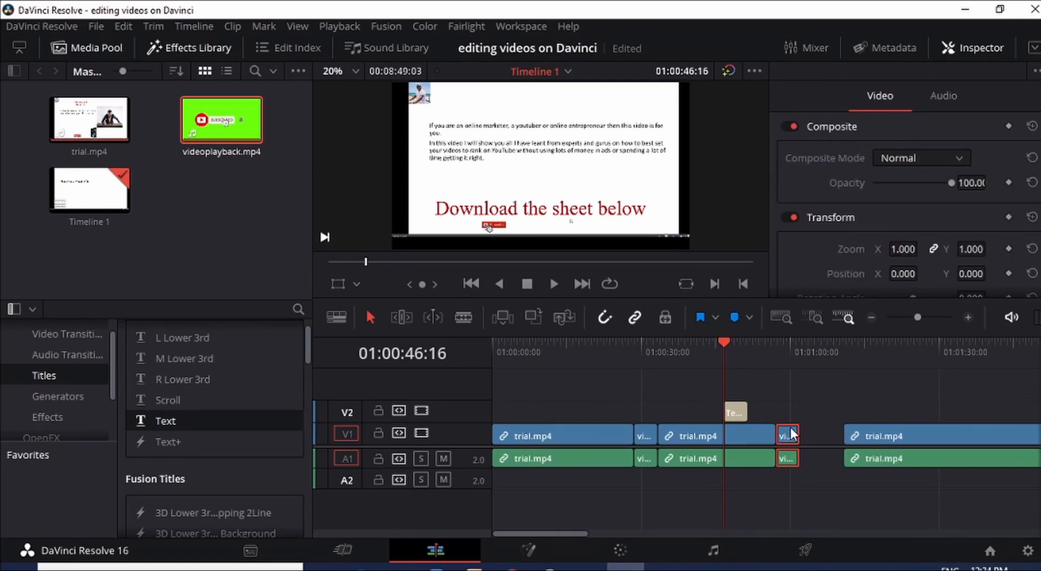
key("Delete")
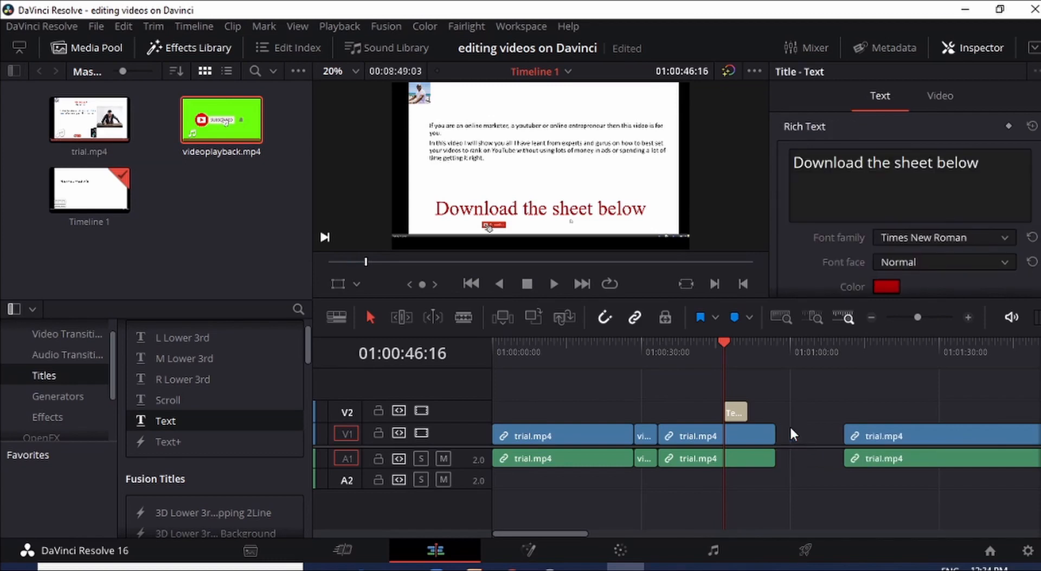
left_click_drag(879, 440, 815, 448)
left_click(803, 397)
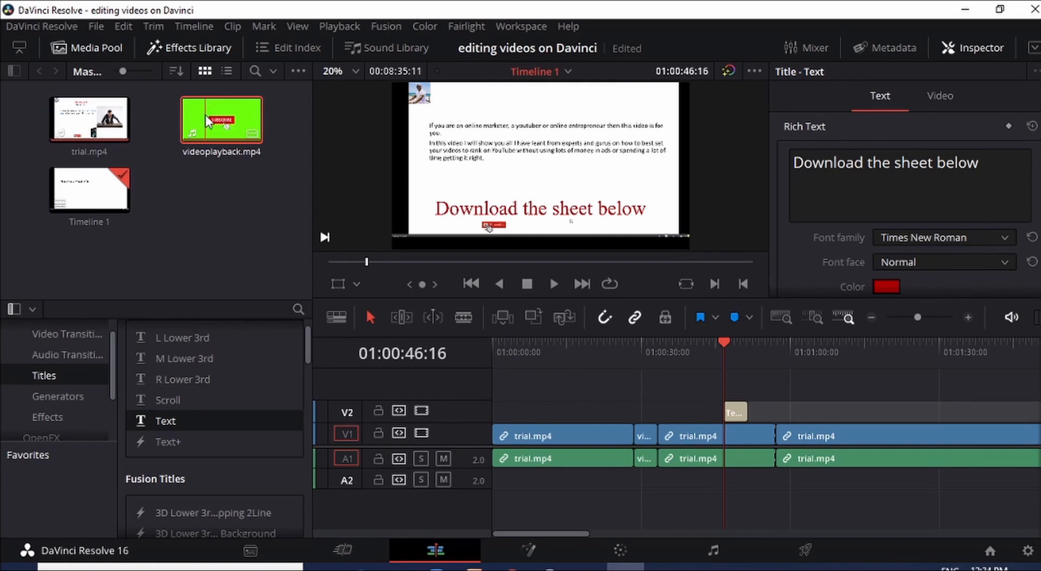
Place videoplayback.mp4 on track V2 above the last trial.mp4 part at about 01:01:05 and hide the Inspector
left_click_drag(207, 116, 821, 412)
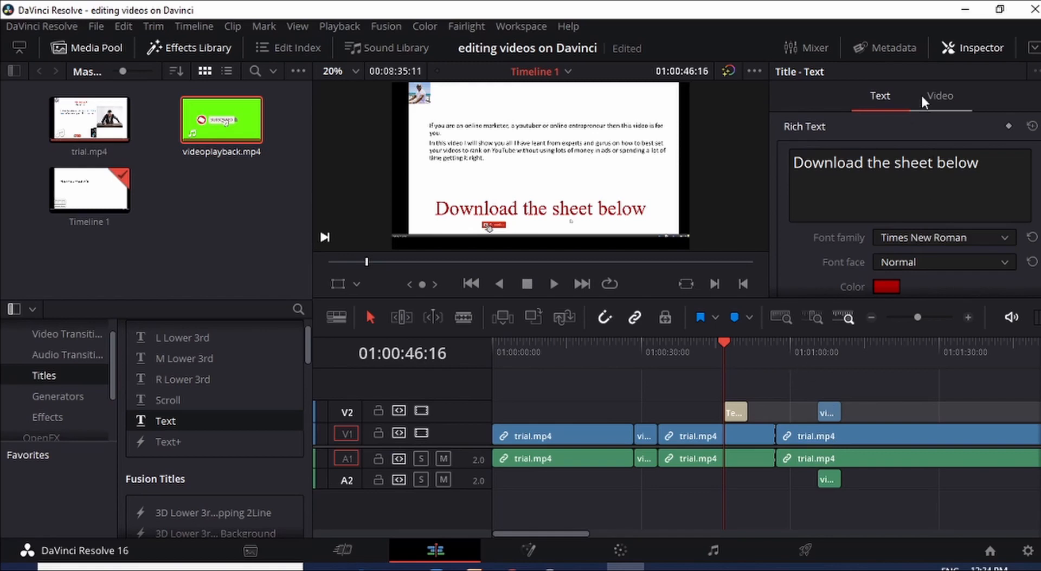
left_click(968, 50)
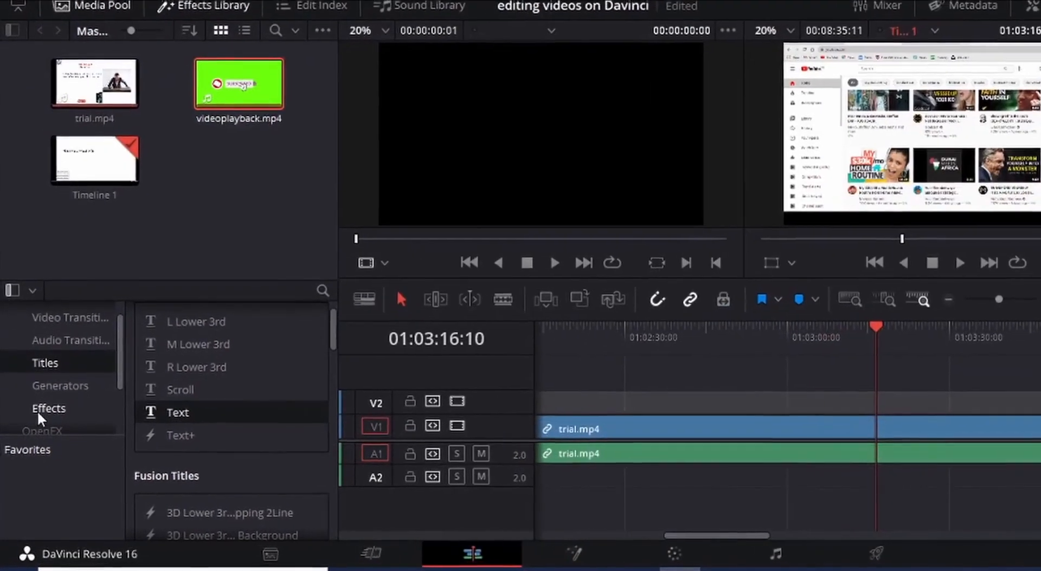
Add an Adjustment Clip on track V2 above trial.mp4, starting at 01:03:16:10
left_click(49, 406)
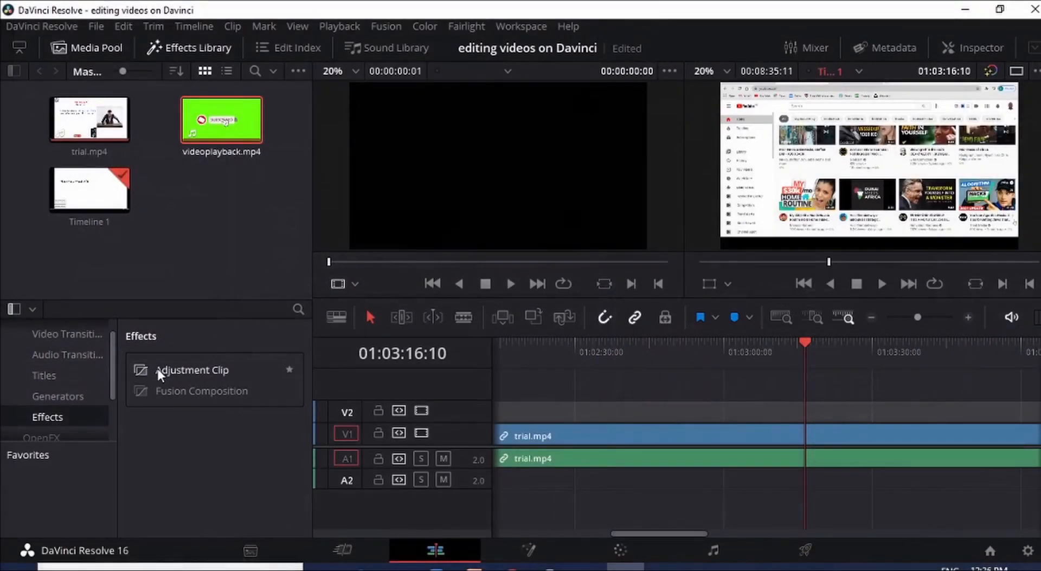
left_click_drag(160, 367, 864, 420)
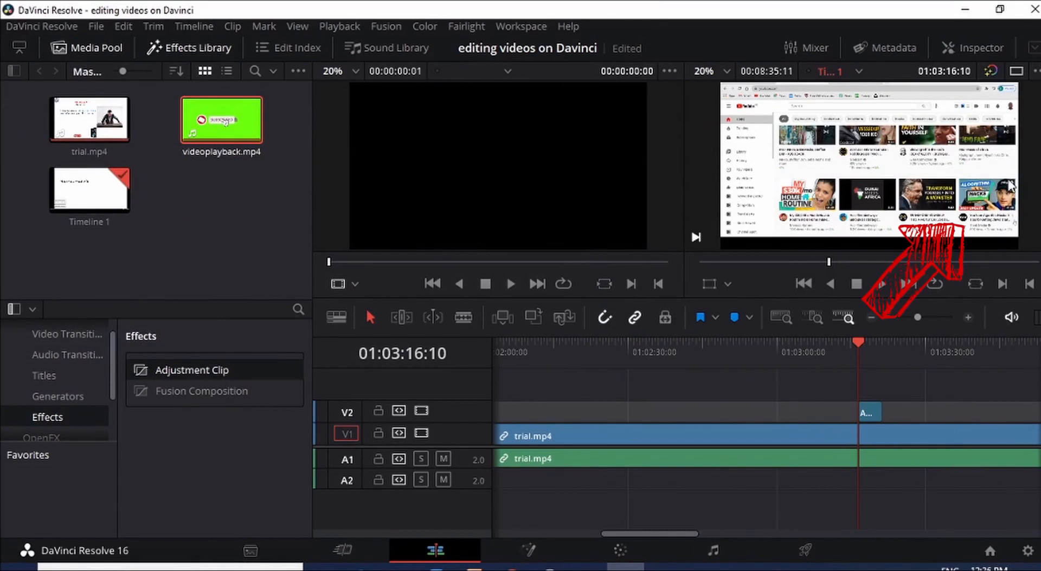
left_click(968, 317)
With the playhead at 01:03:19:04, show the Dynamic Zoom overlay for the adjustment clip and enable its Dynamic Zoom
left_click(796, 338)
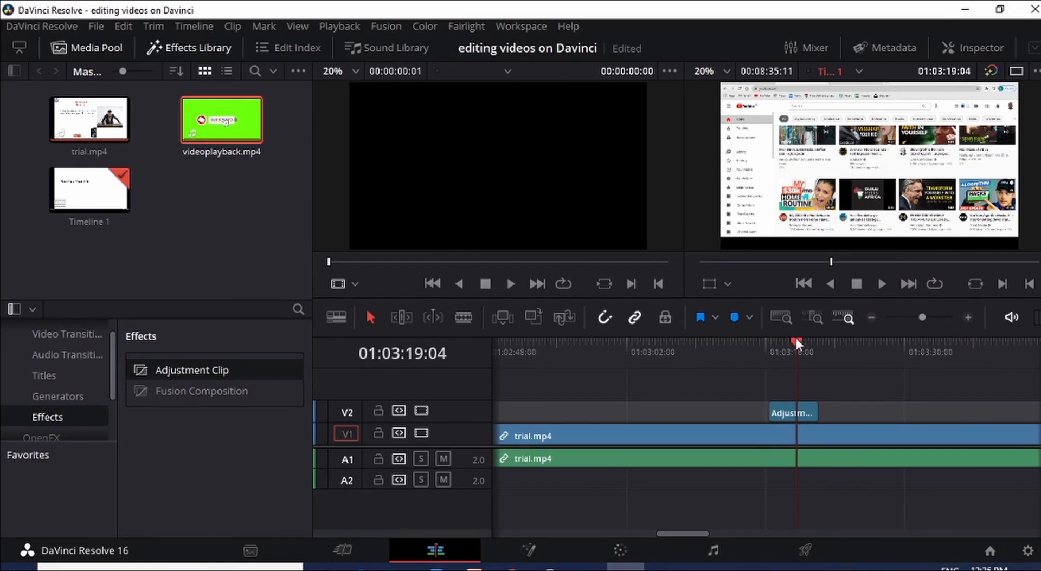
left_click(785, 414)
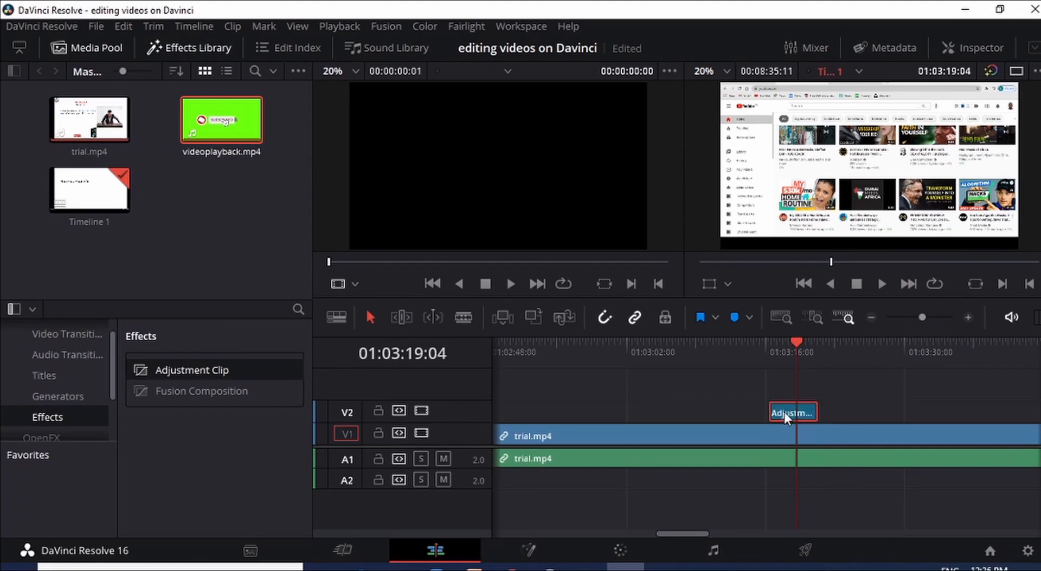
left_click(727, 284)
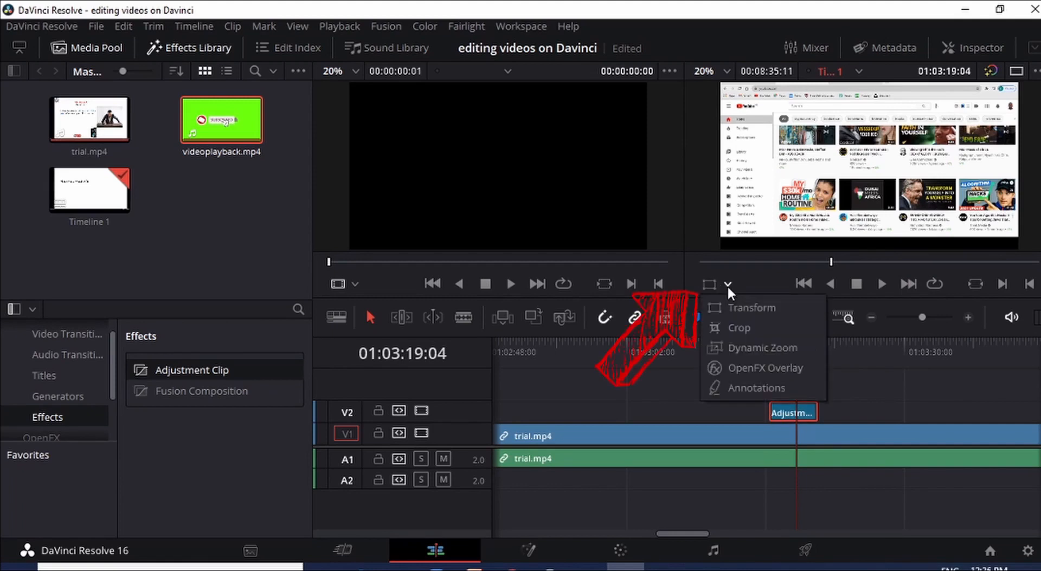
left_click(736, 347)
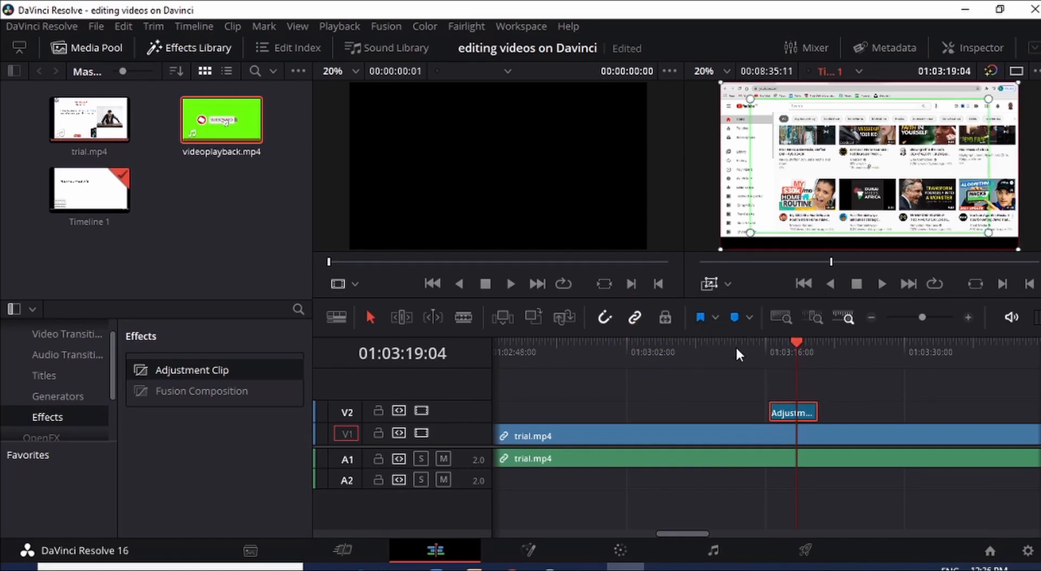
left_click(977, 47)
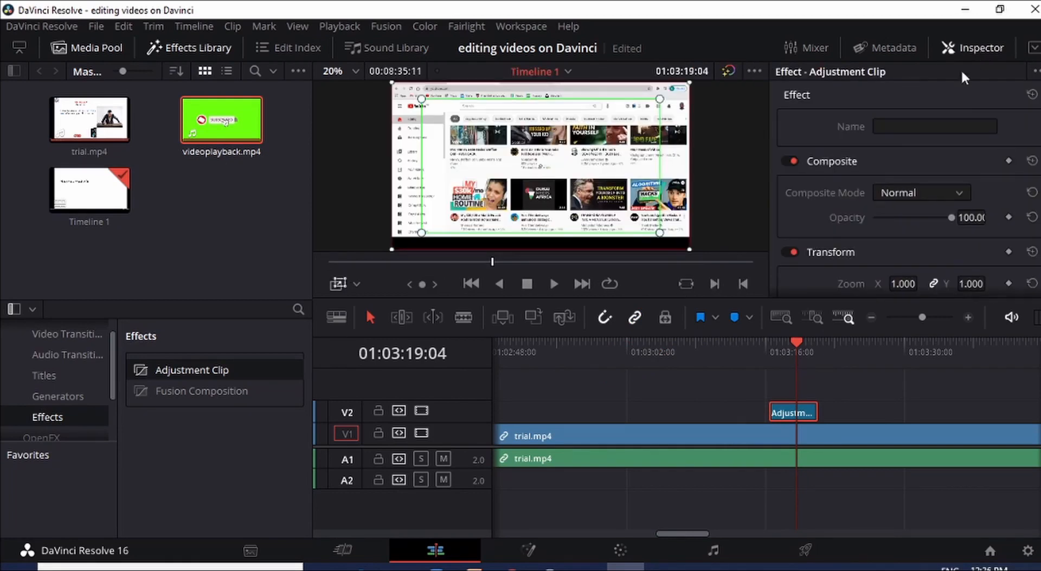
scroll(841, 130, "down", 5)
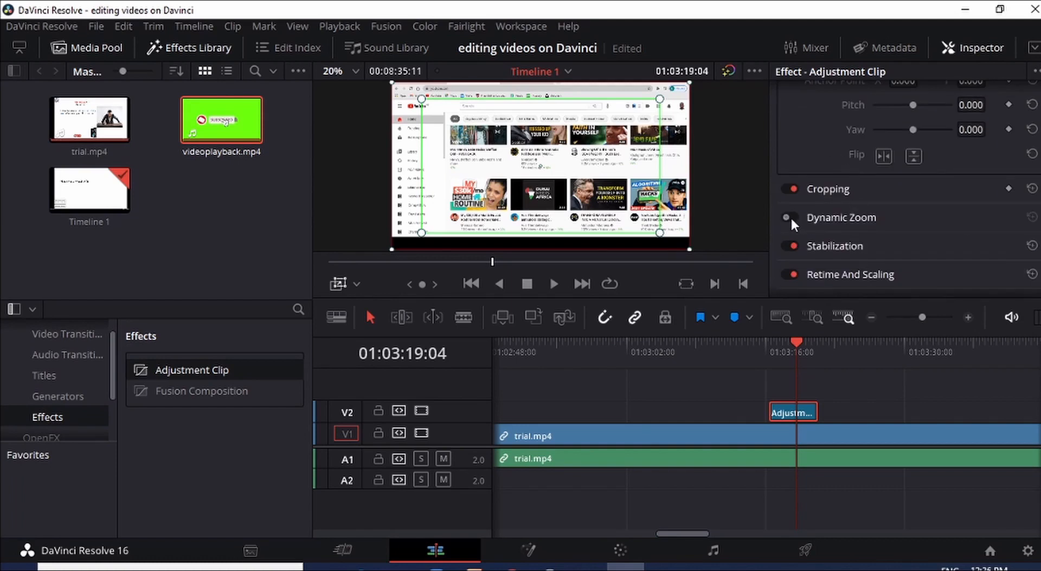
left_click(790, 217)
left_click(969, 49)
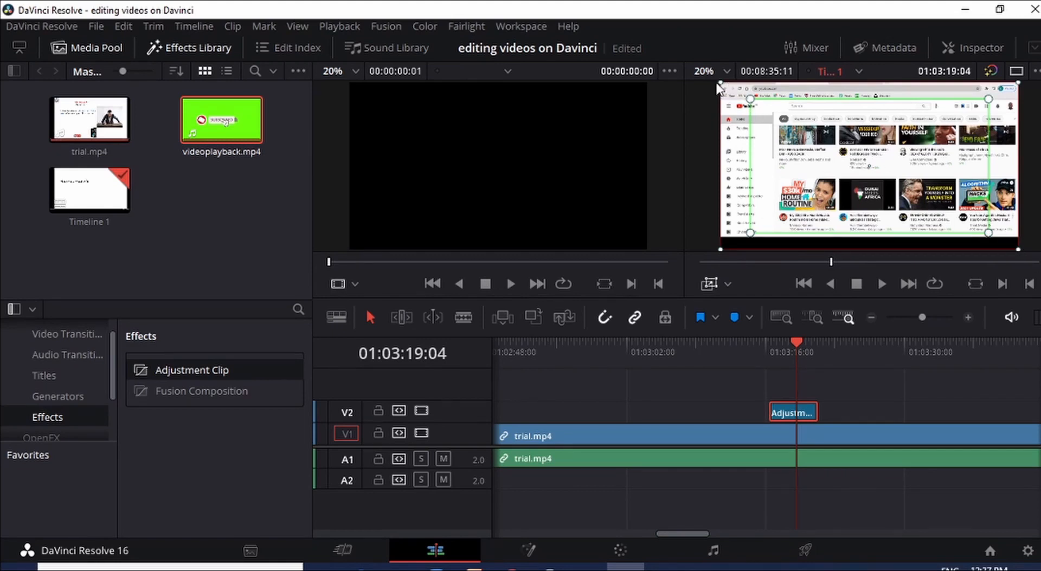
Shrink the red zoom frame onto the Algorithm Hacks thumbnail and enlarge the green zoom frame to the full picture
left_click_drag(721, 83, 968, 195)
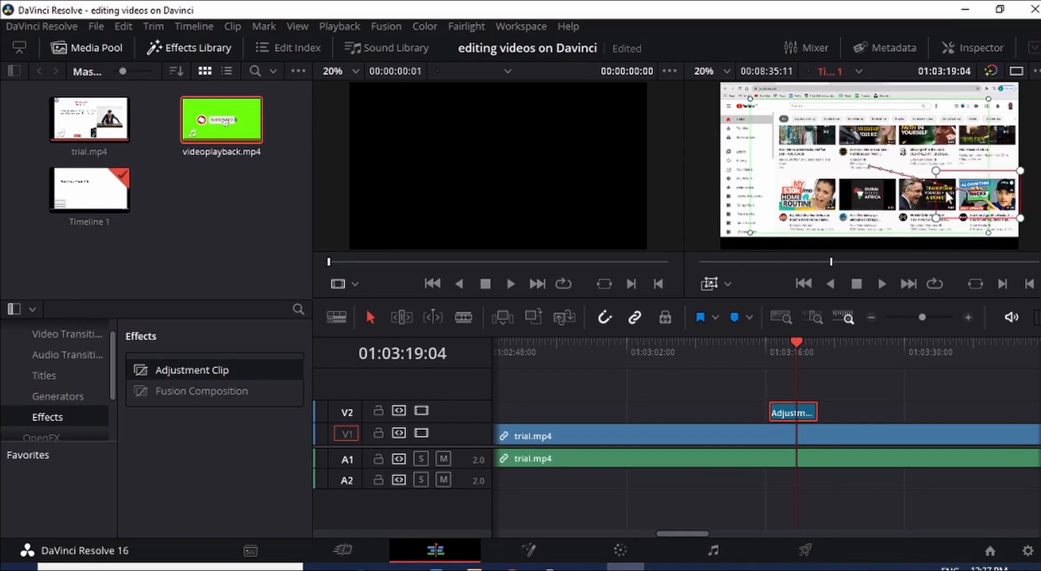
left_click_drag(750, 234, 720, 247)
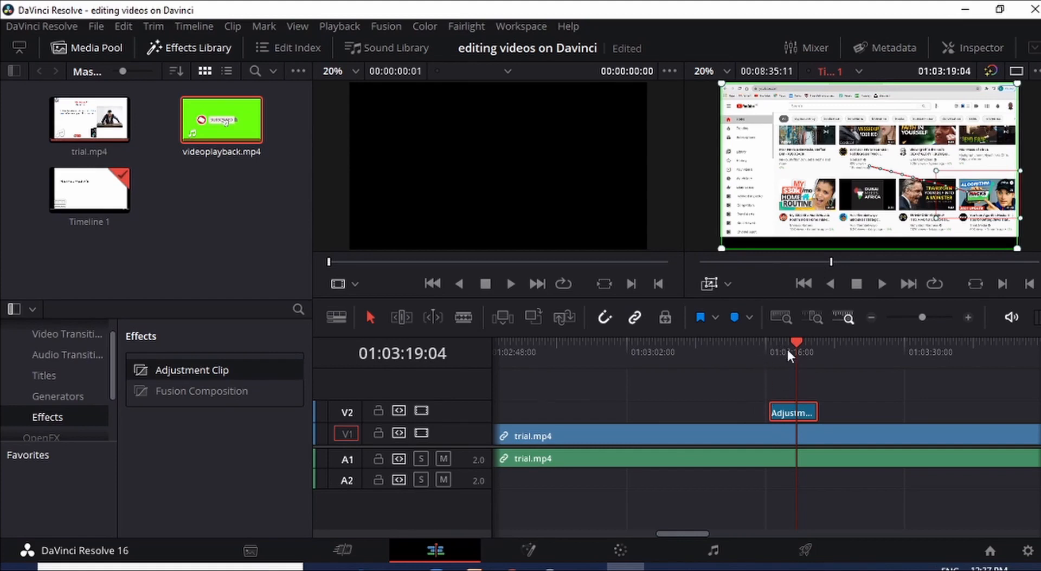
Save the project and play the timeline twice from just before the adjustment clip until past its end
key("ctrl+s")
left_click(747, 347)
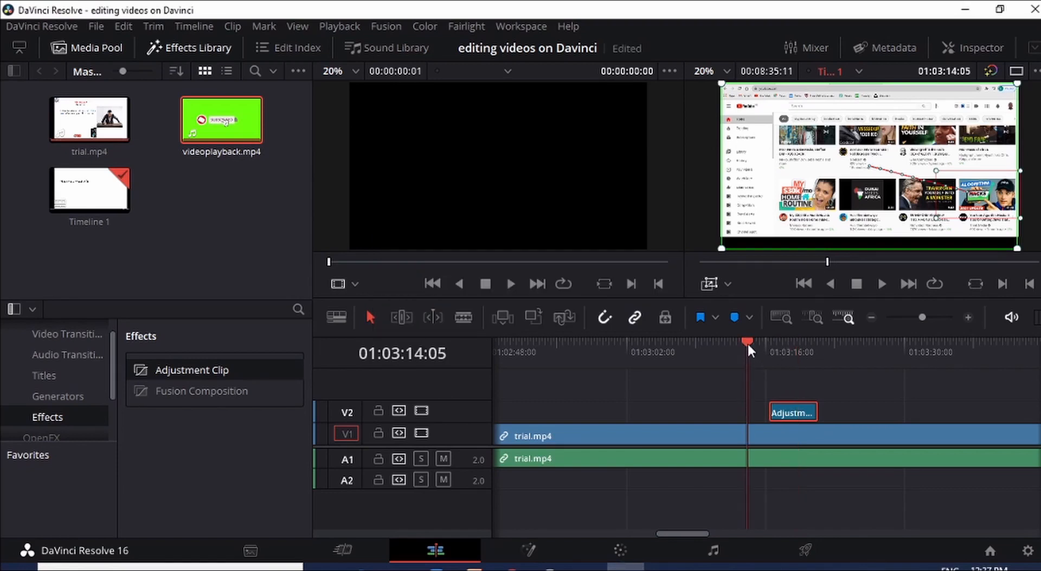
left_click(879, 283)
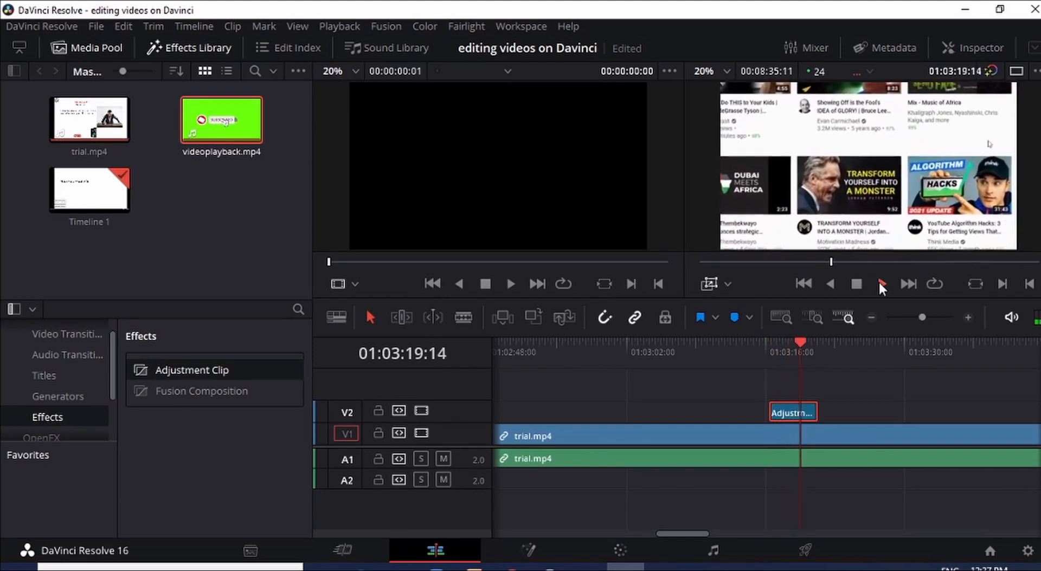
left_click(858, 286)
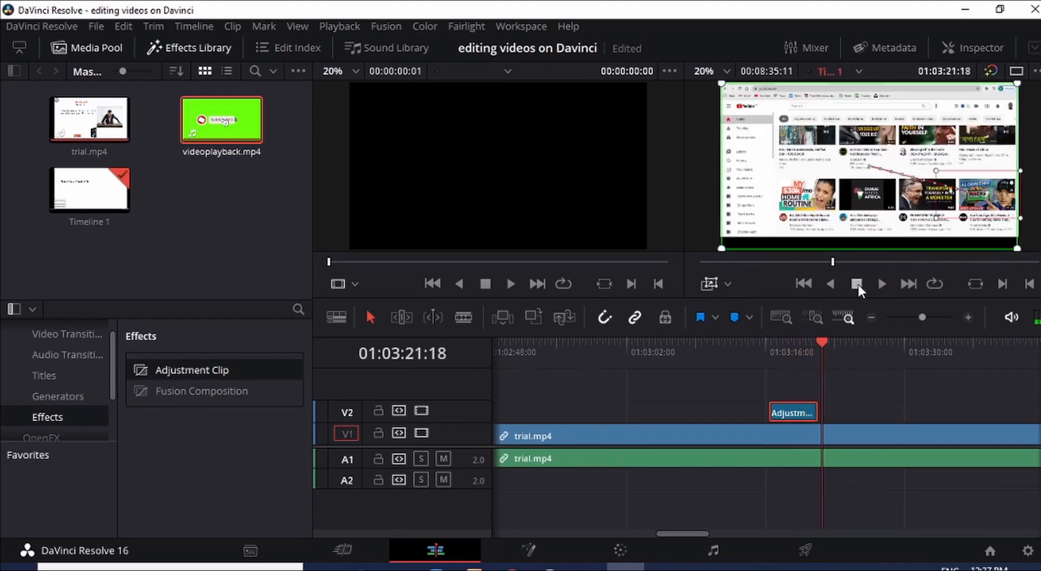
left_click(754, 342)
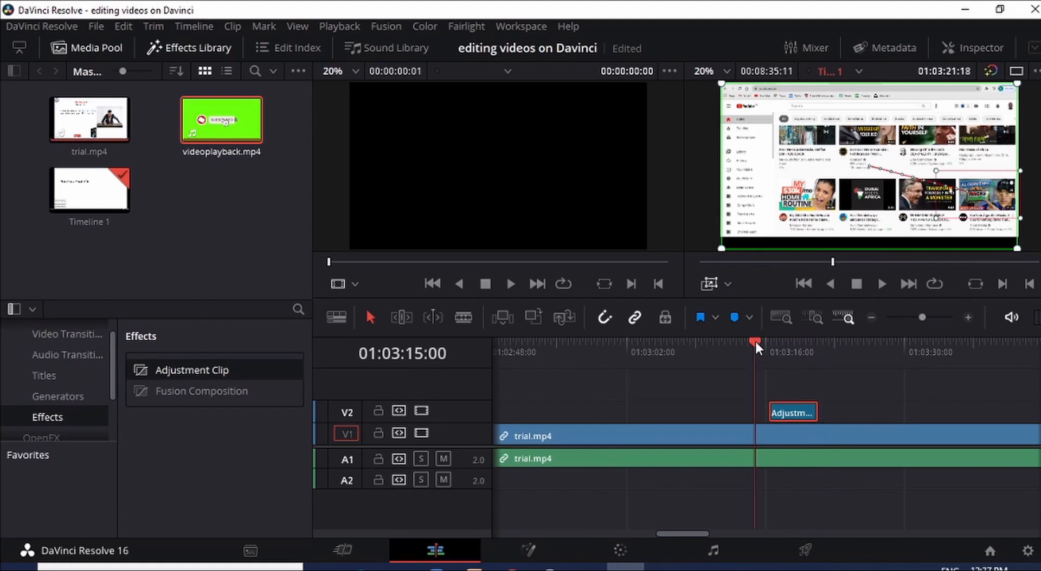
left_click(884, 286)
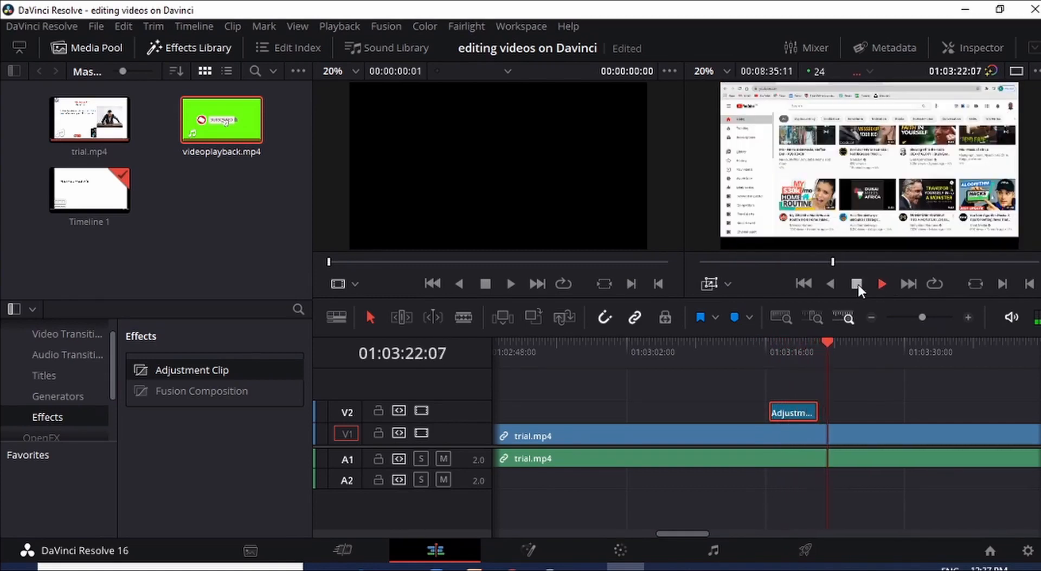
left_click(857, 284)
Increase the height of track V2 and add a short fade-in and fade-out to the adjustment clip
left_click(791, 346)
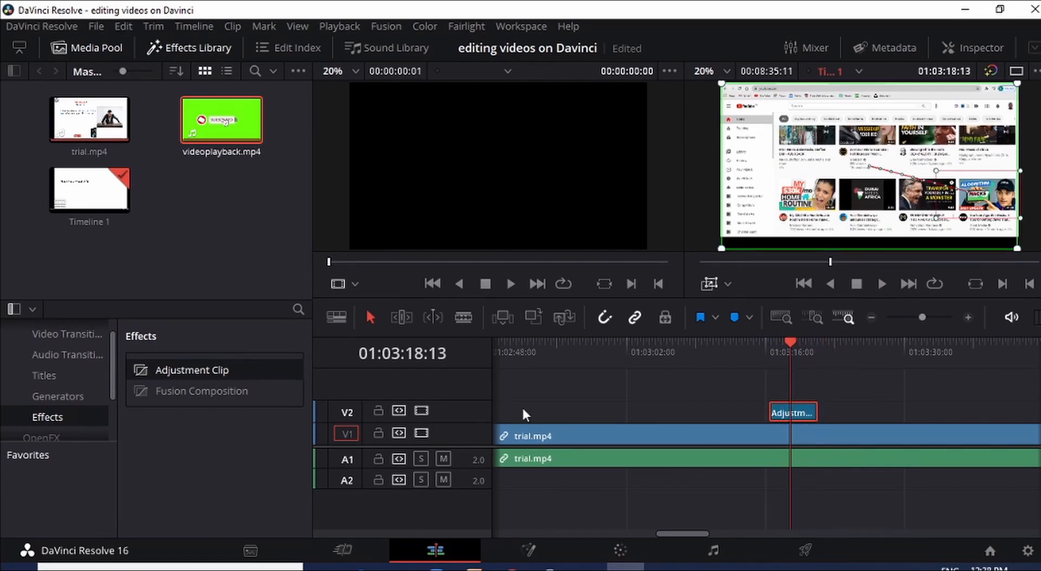
left_click_drag(453, 405, 450, 384)
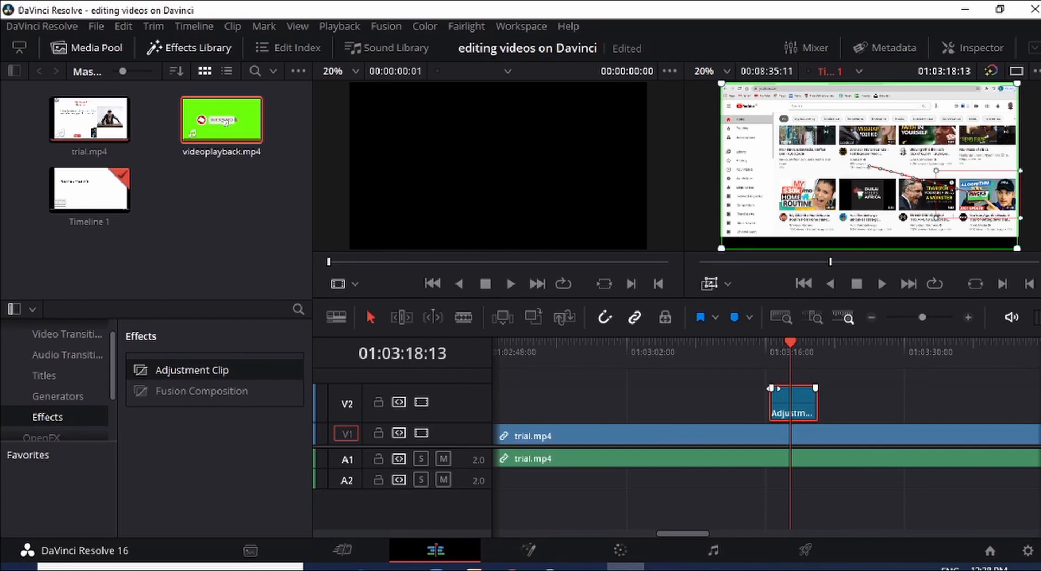
left_click(773, 388)
mouse_move(773, 388)
left_mouse_down()
mouse_move(816, 389)
mouse_move(781, 389)
left_mouse_up()
Play the timeline from 01:03:14:16 through the faded adjustment clip
left_click(752, 347)
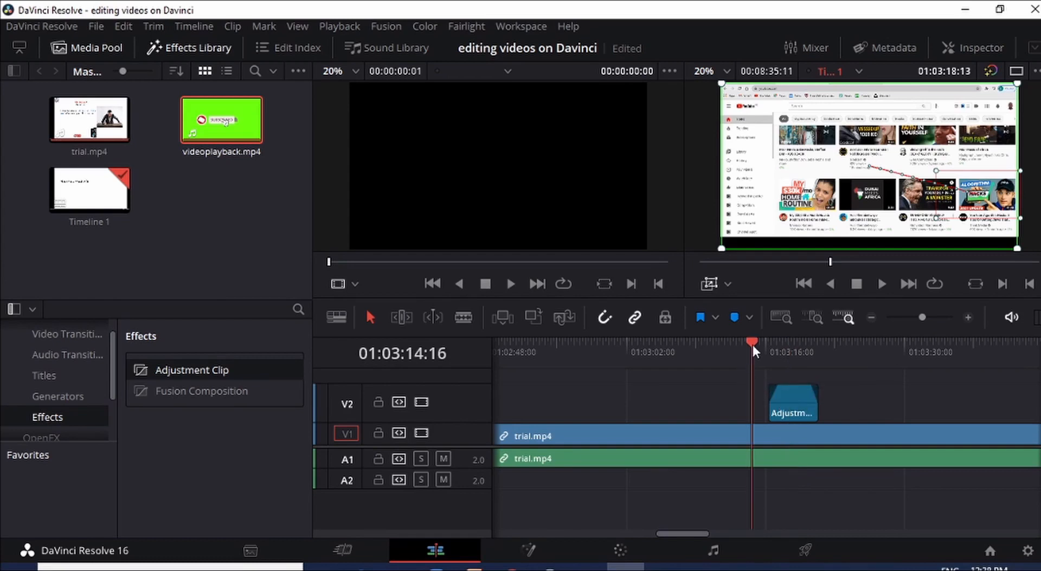
left_click(880, 284)
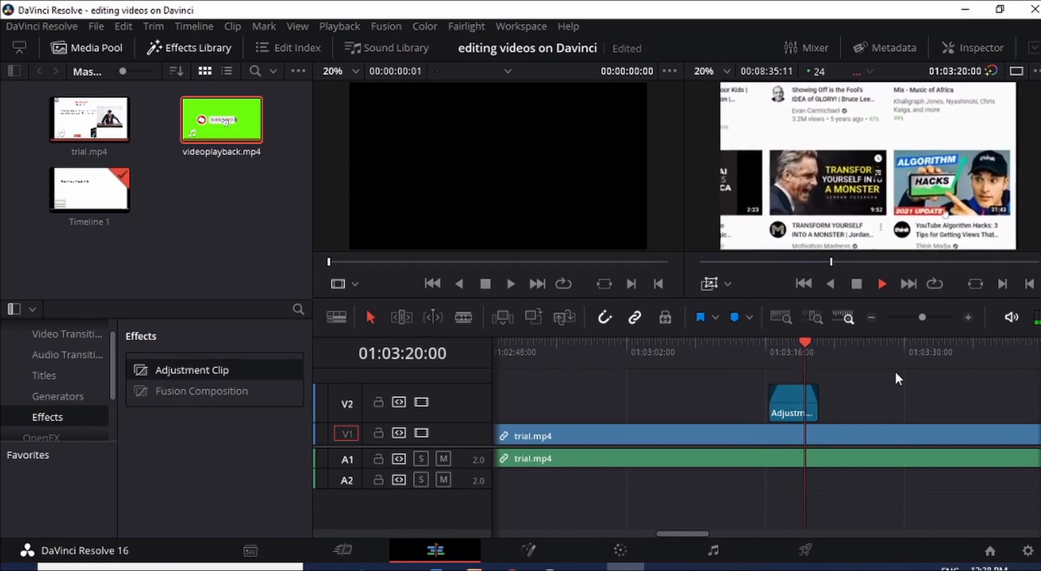
left_click(856, 284)
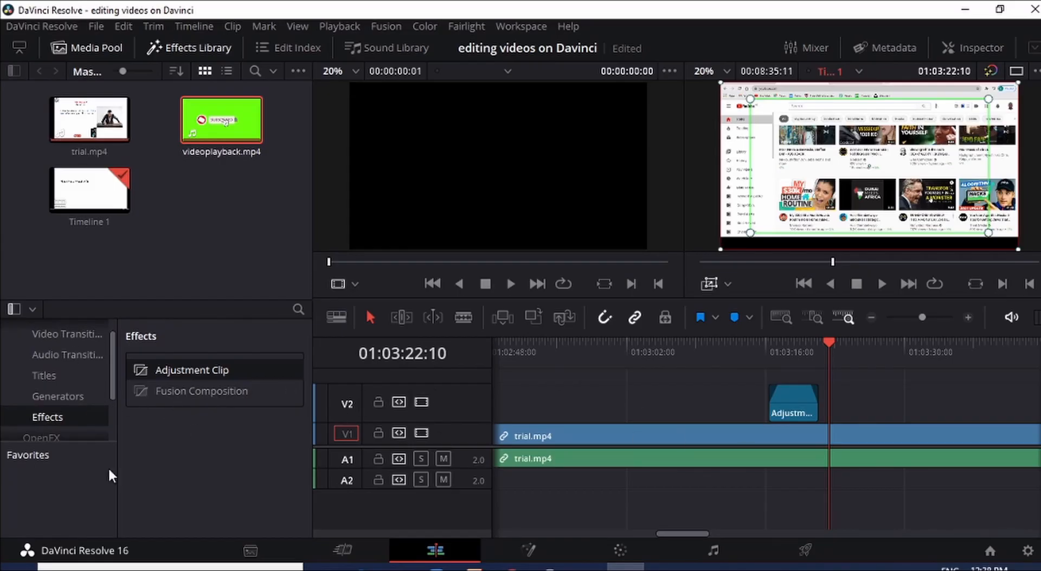
Add a second Adjustment Clip on track V2 at 01:03:22:10 and place the playhead inside it at 01:03:24:17
left_click_drag(161, 371, 834, 405)
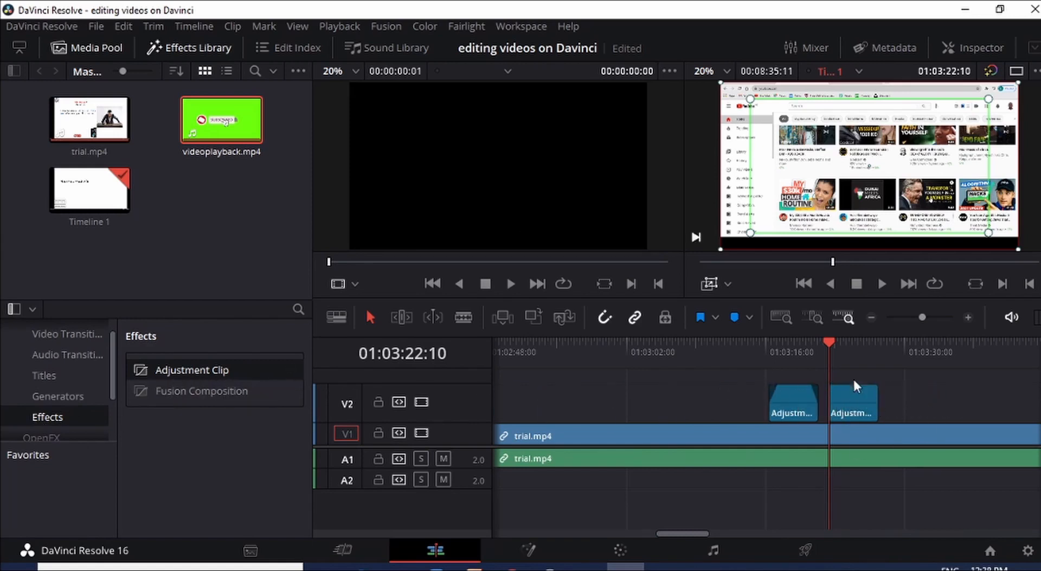
left_click(847, 341)
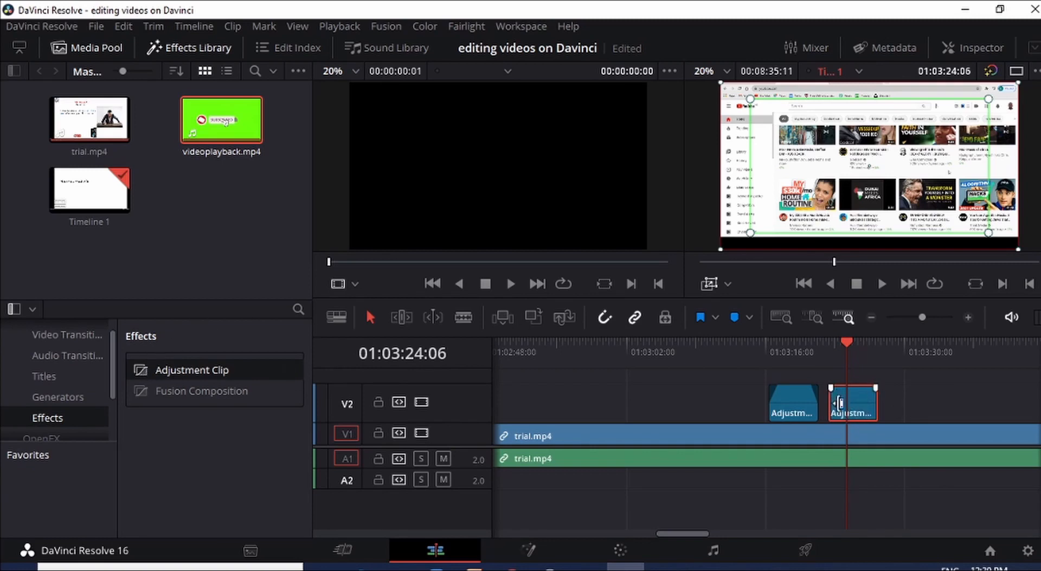
mouse_move(842, 341)
left_mouse_down()
mouse_move(823, 346)
mouse_move(851, 341)
left_mouse_up()
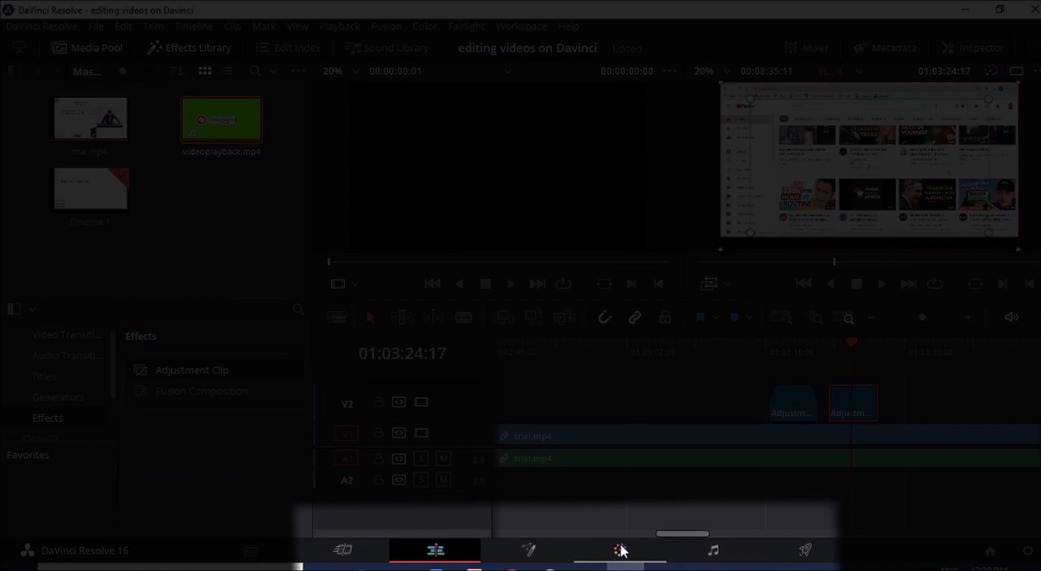
On the Color page, add a rectangular window and fit it over the "Transform Yourself Into a Monster" thumbnail
left_click(623, 550)
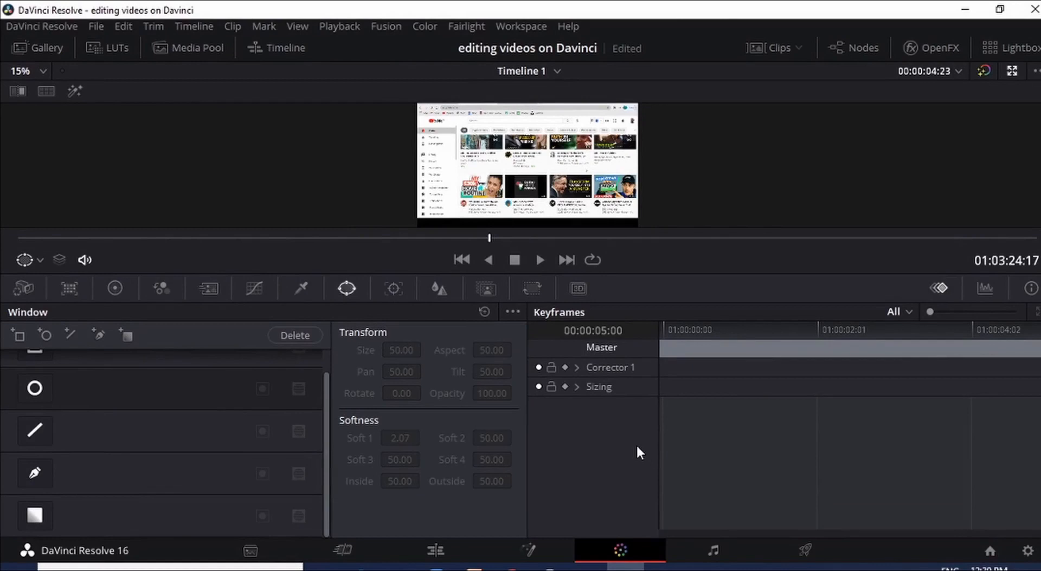
scroll(237, 434, "up", 1)
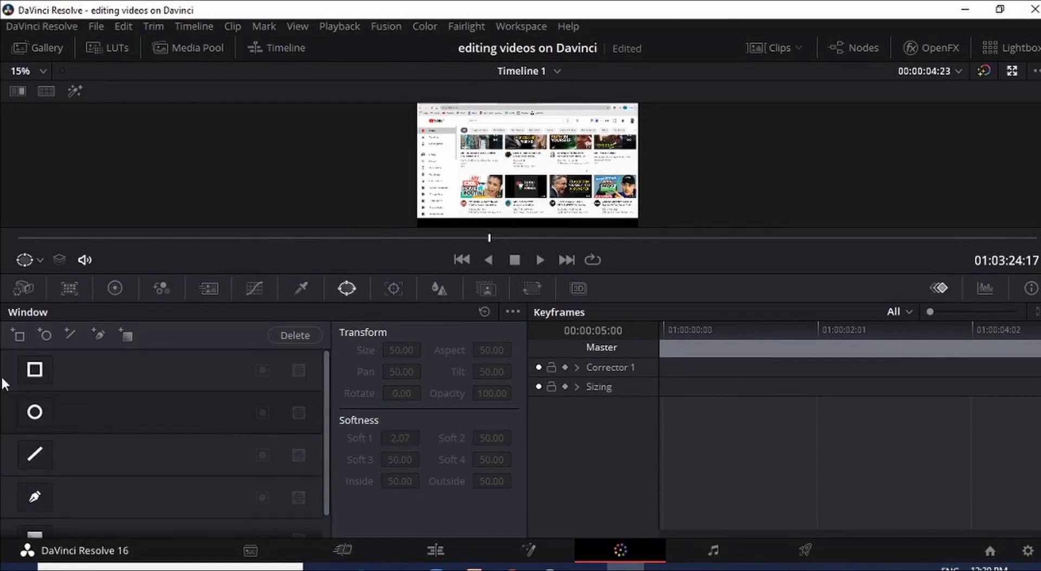
left_click(34, 371)
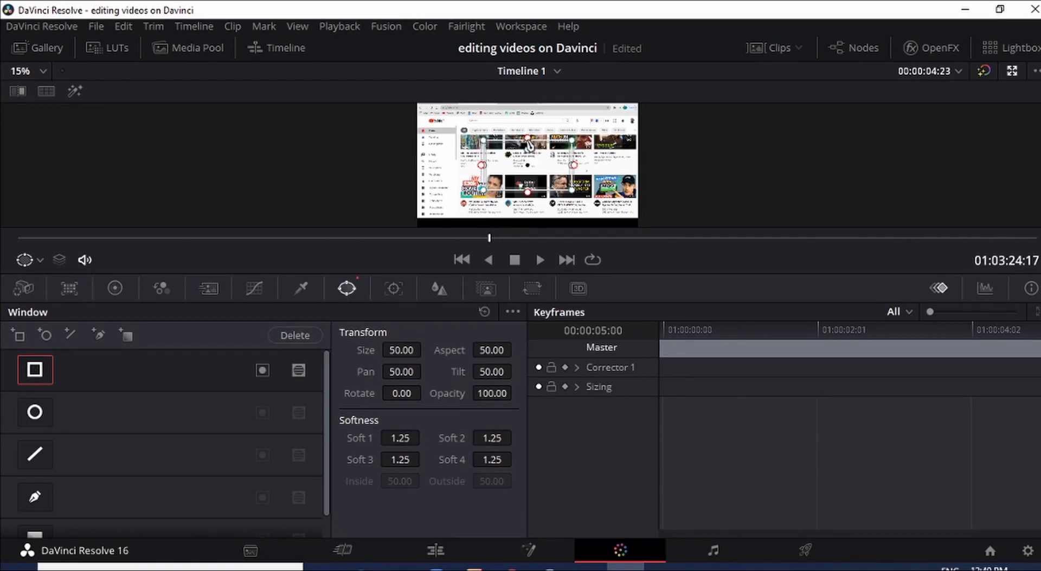
left_click_drag(529, 143, 573, 185)
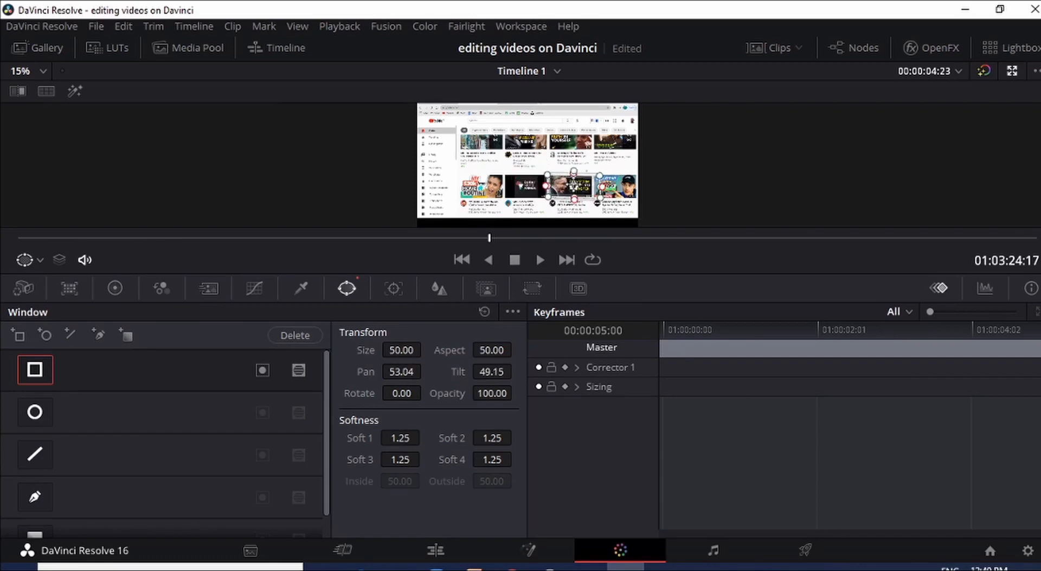
Darken the windowed area by lowering the white end of the Custom curve almost to the bottom, and return to the window settings
left_click(255, 289)
left_click_drag(326, 342, 324, 495)
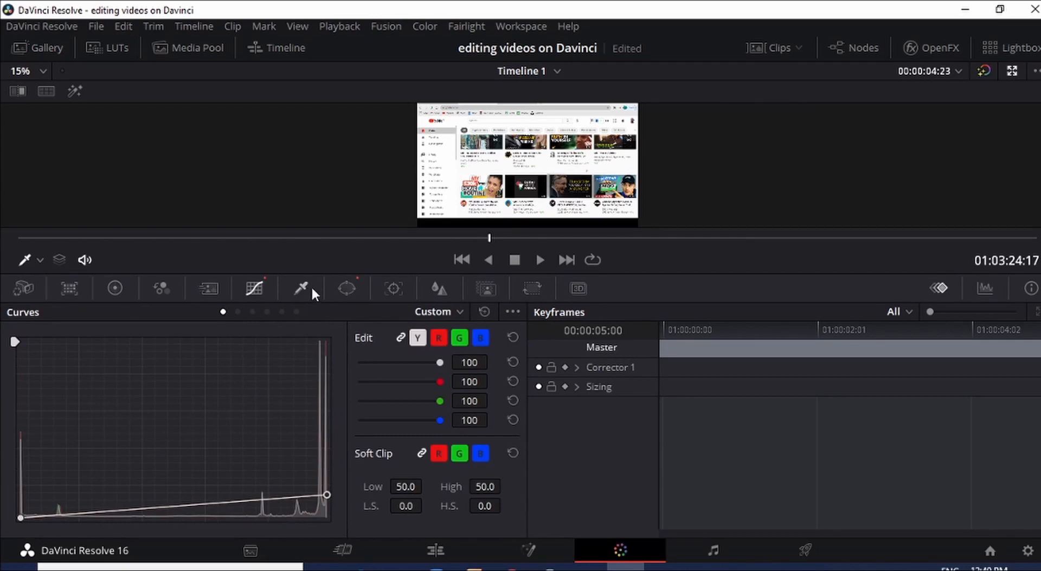
left_click(347, 290)
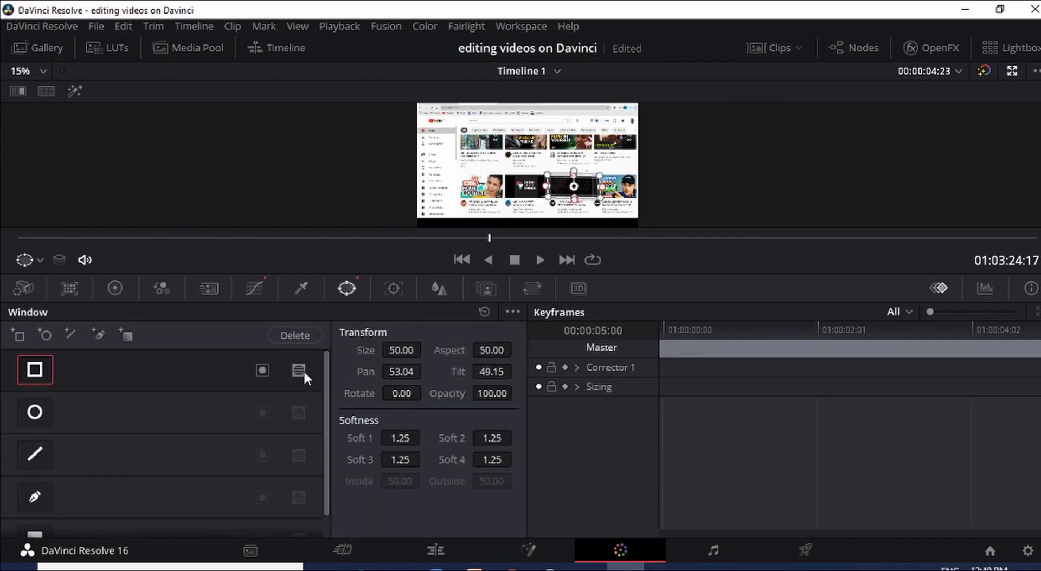
Invert the rectangular window so everything outside the thumbnail is darkened, save the project, and return to the Edit page
left_click(263, 370)
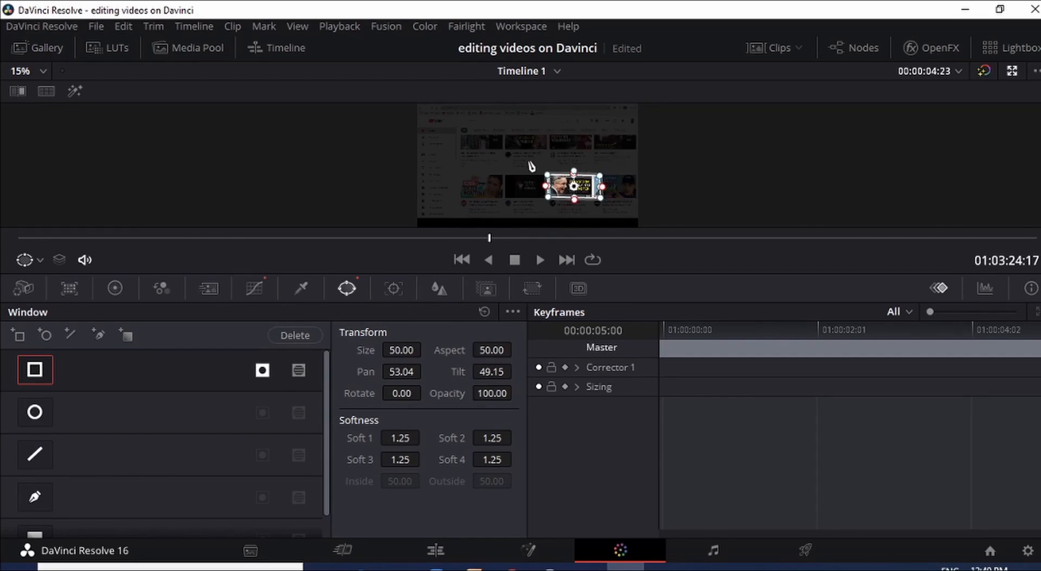
key("ctrl+s")
left_click(436, 550)
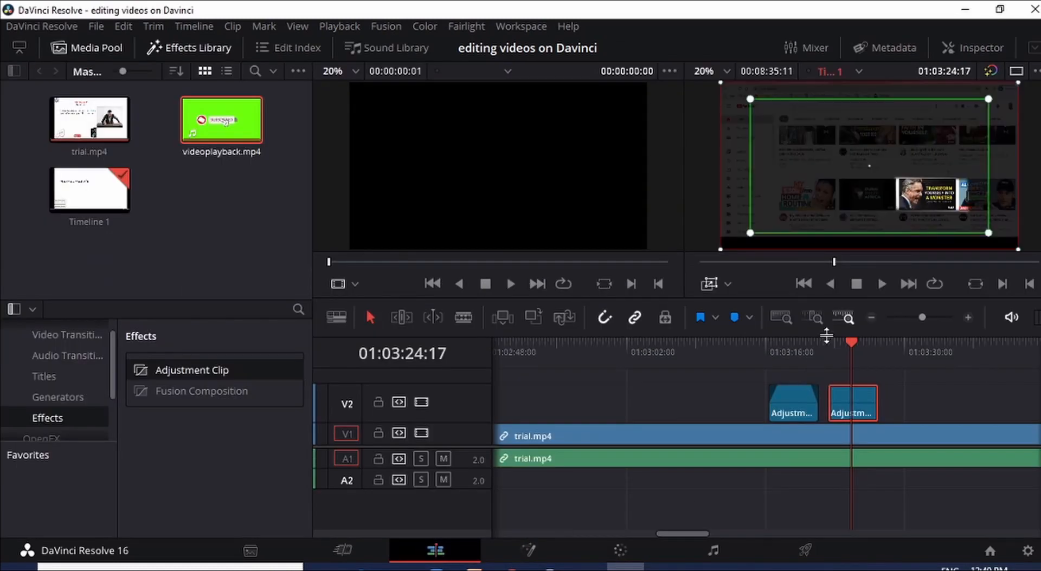
Play the timeline from 01:03:21:10 into the second adjustment clip and stop inside it
left_click(819, 342)
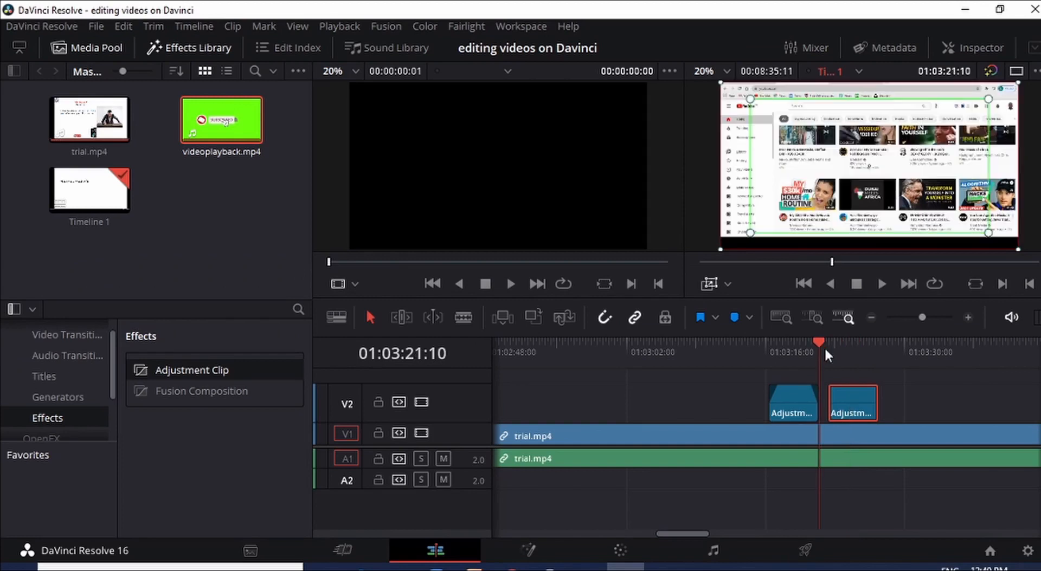
left_click(880, 284)
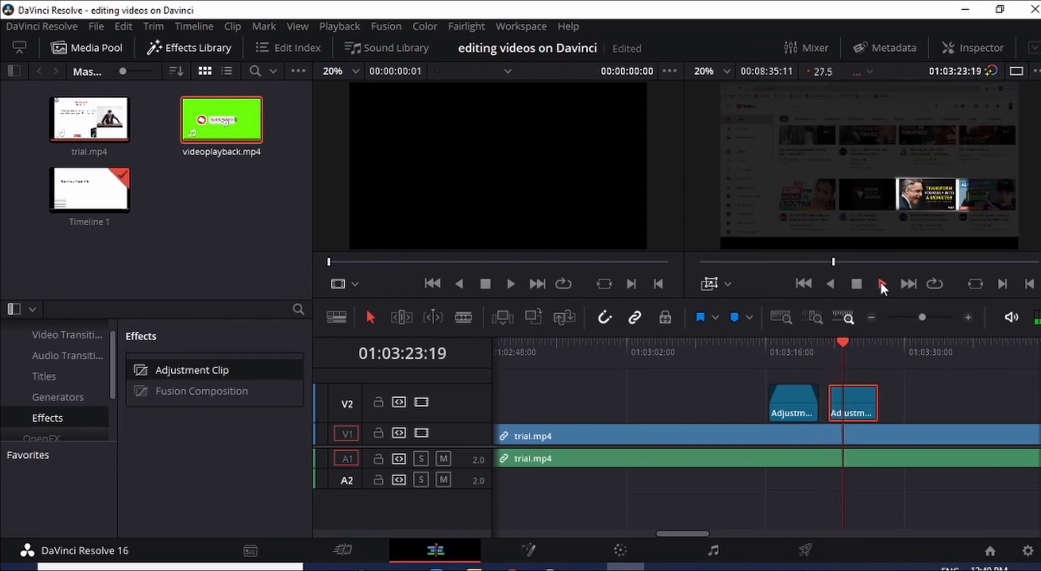
left_click(857, 284)
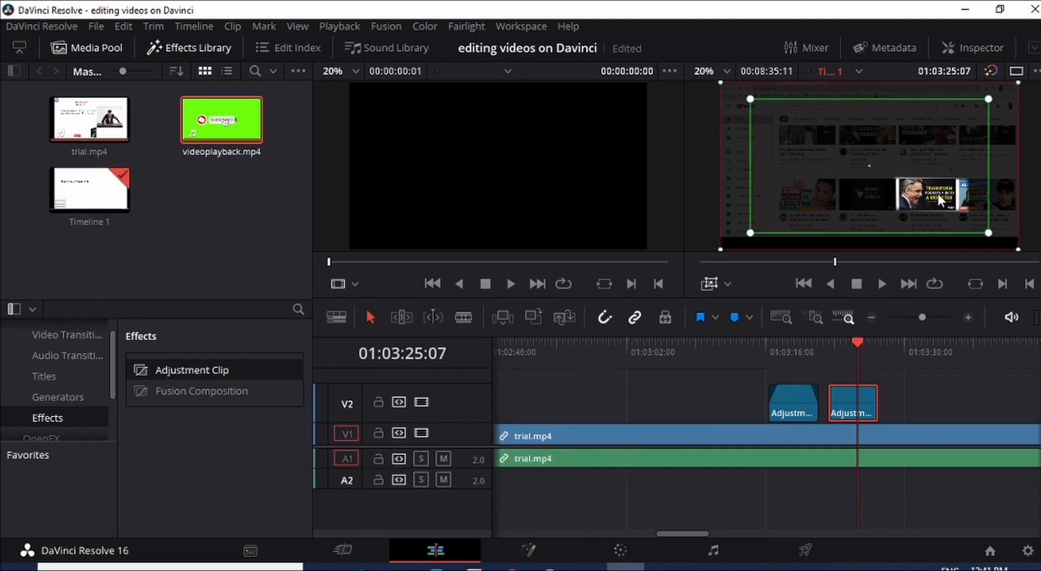
Add a short fade-in and fade-out to the second adjustment clip on V2 and play it back from 01:03:21:10
left_click(819, 348)
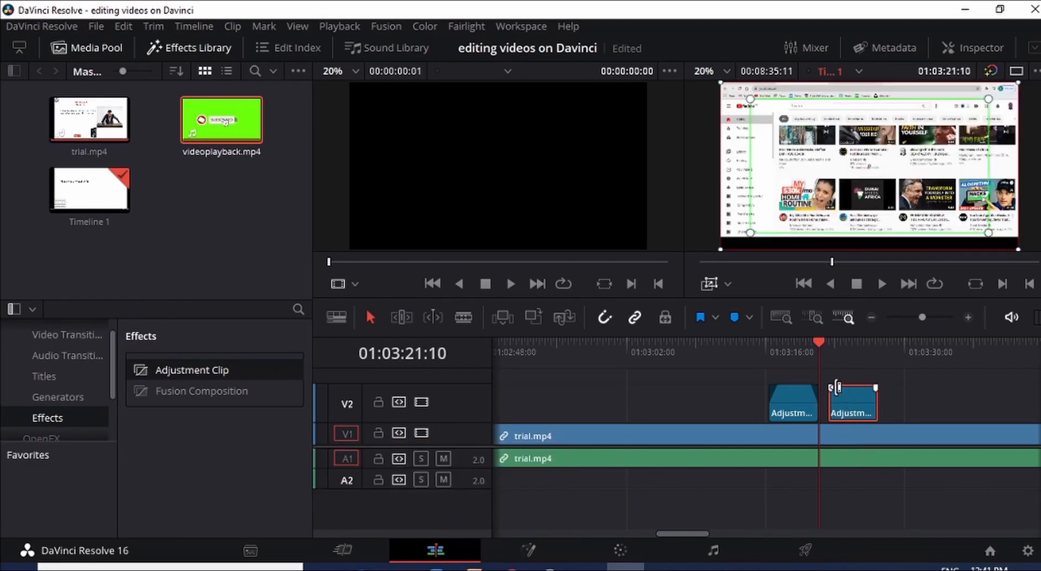
left_click_drag(831, 388, 841, 388)
left_click_drag(867, 390, 866, 389)
left_click(882, 283)
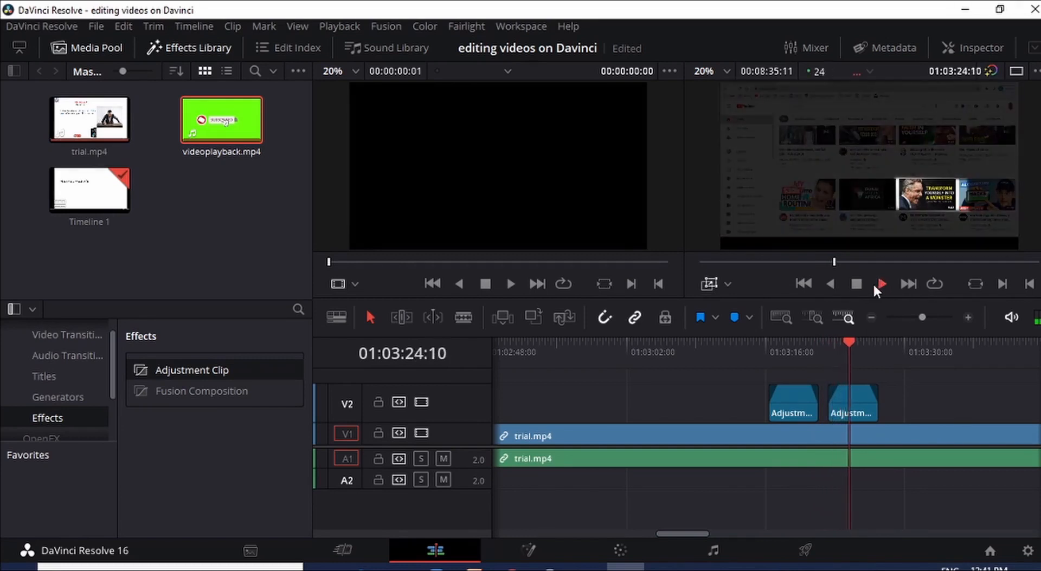
left_click(858, 284)
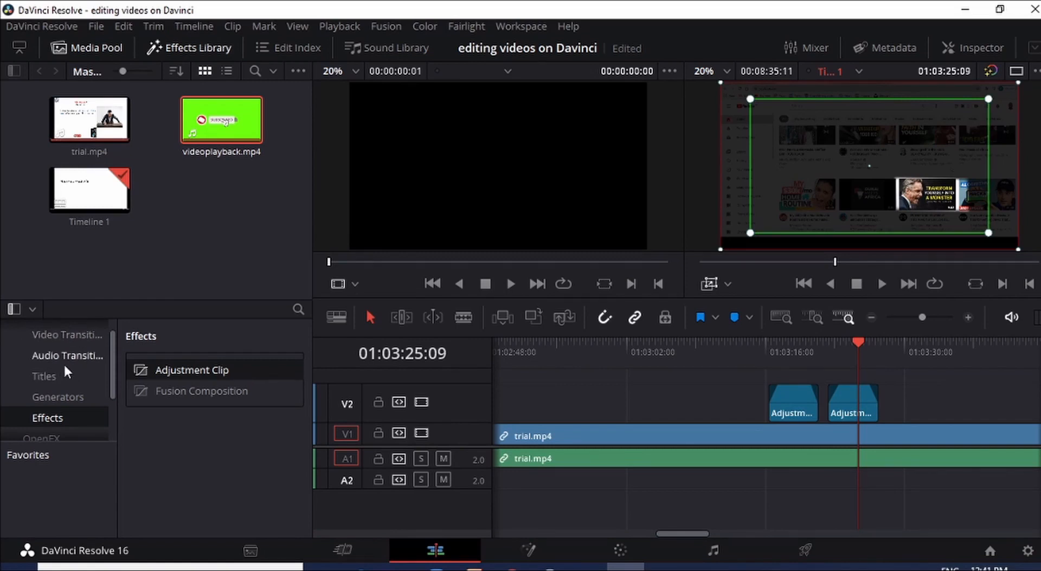
scroll(71, 374, "down", 1)
scroll(75, 382, "up", 2)
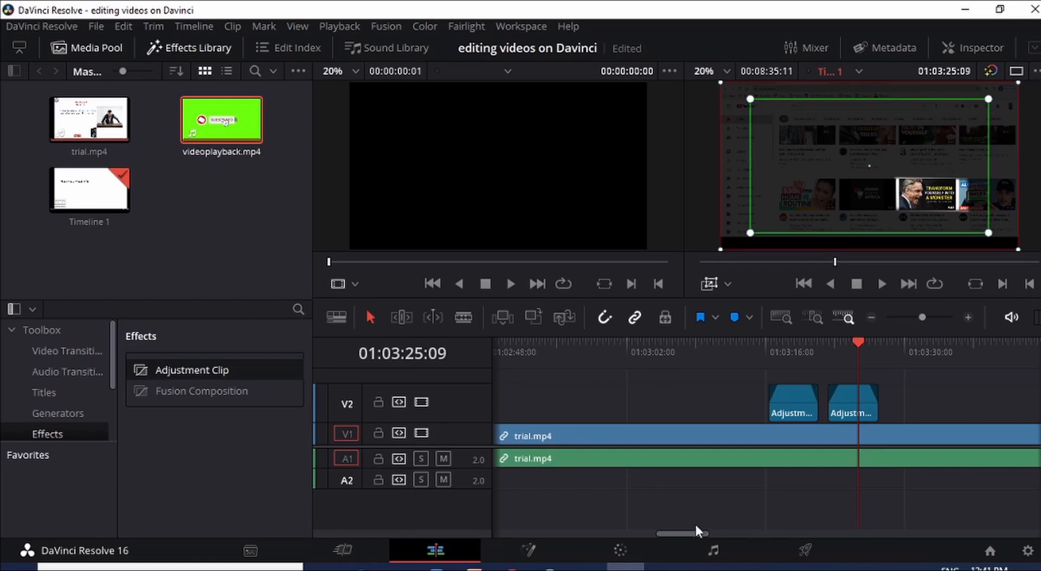
mouse_move(681, 533)
left_mouse_down()
mouse_move(760, 533)
mouse_move(662, 536)
left_mouse_up()
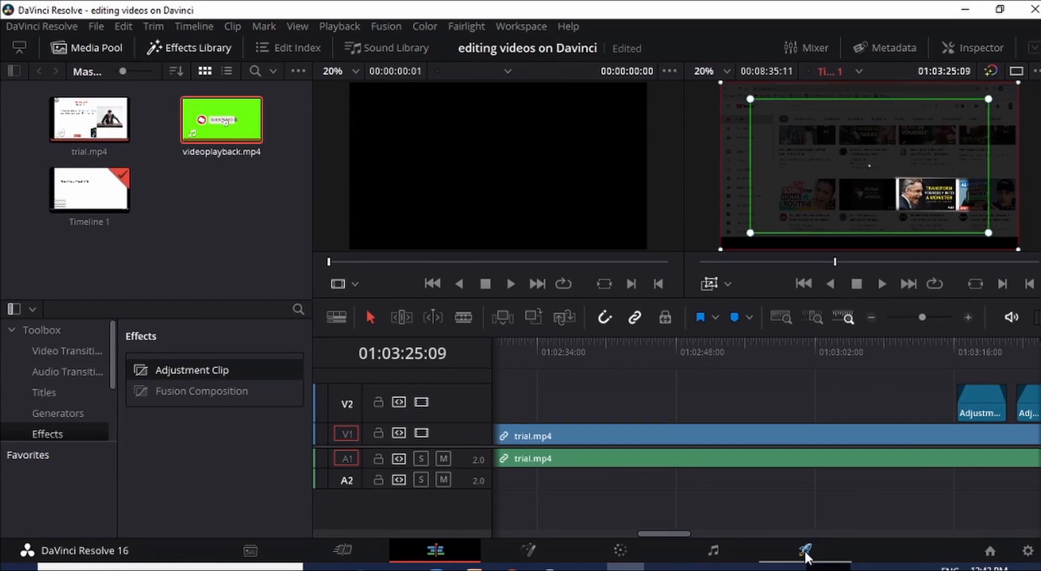
On the Deliver page, move the playhead to 01:03:22:13 and set the render filename to Titkled
left_click(805, 551)
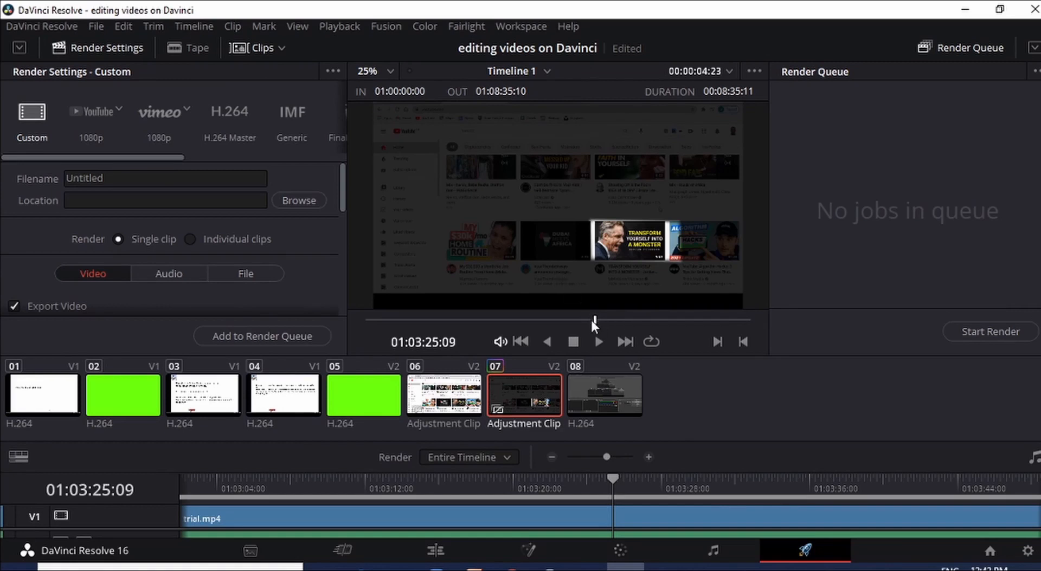
left_click_drag(401, 322, 375, 321)
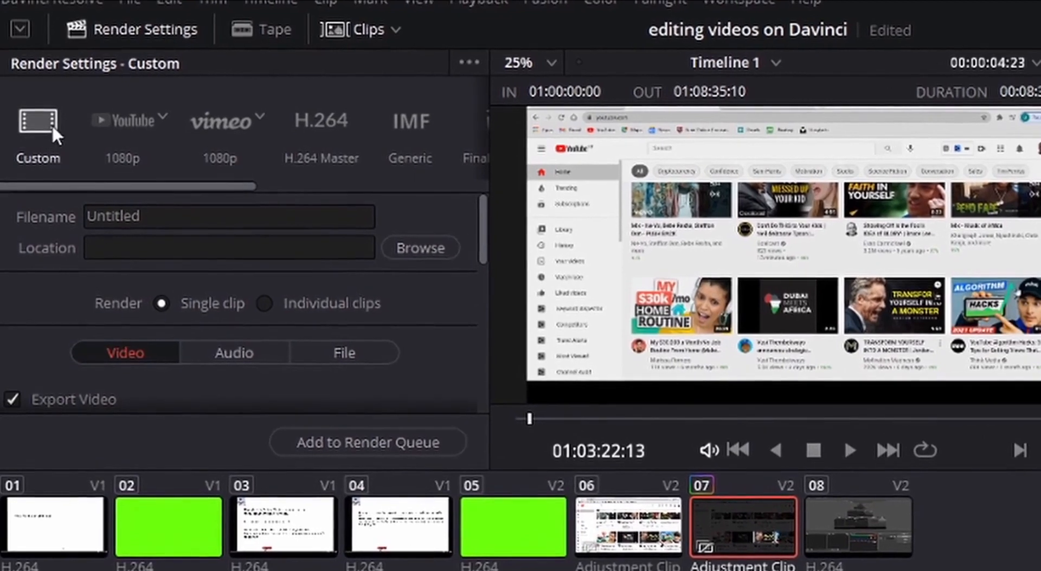
double_click(173, 226)
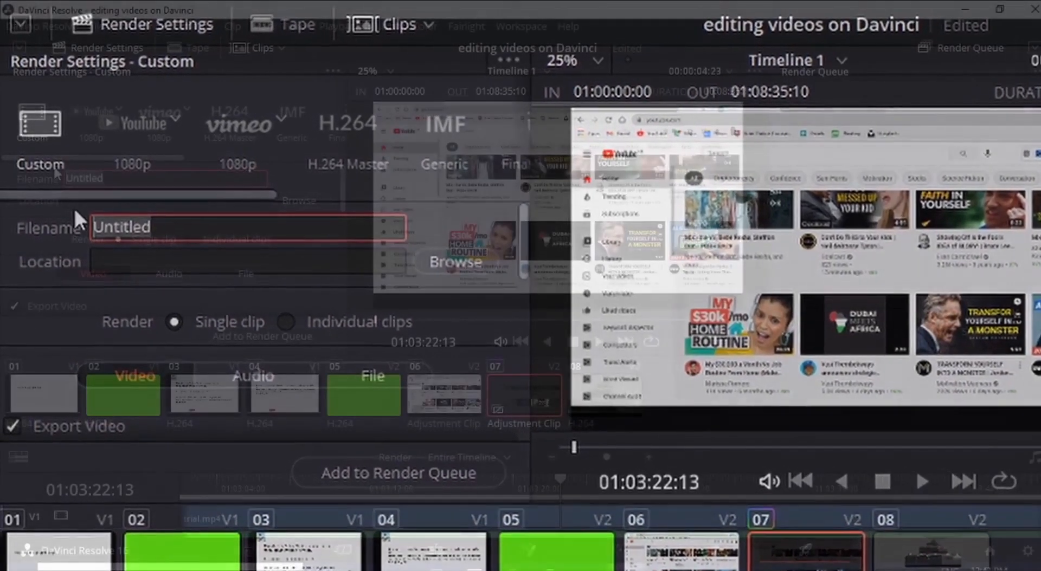
type("Titkled")
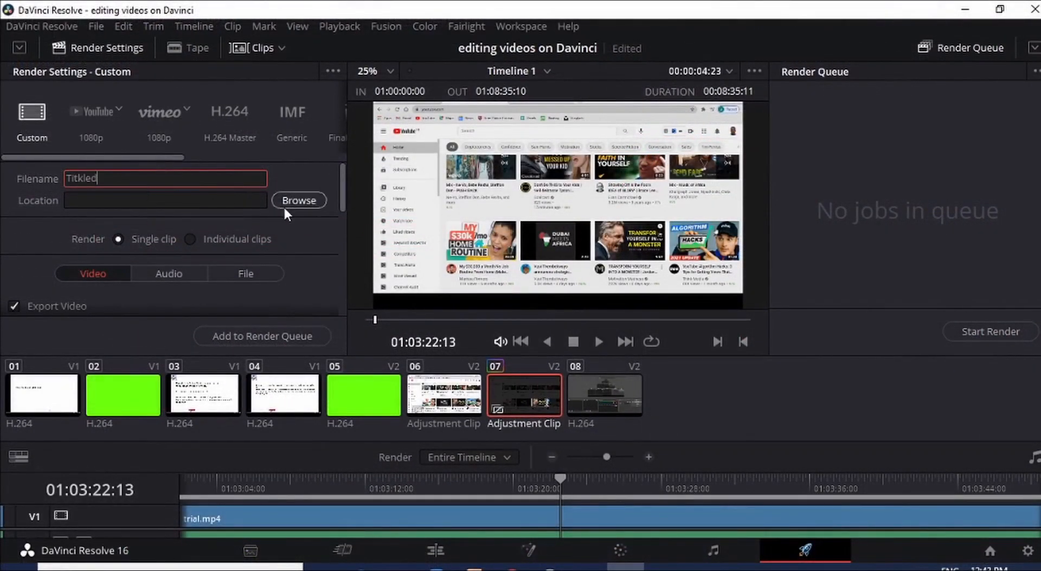
Choose the Desktop as the destination folder for the rendered file
left_click(291, 207)
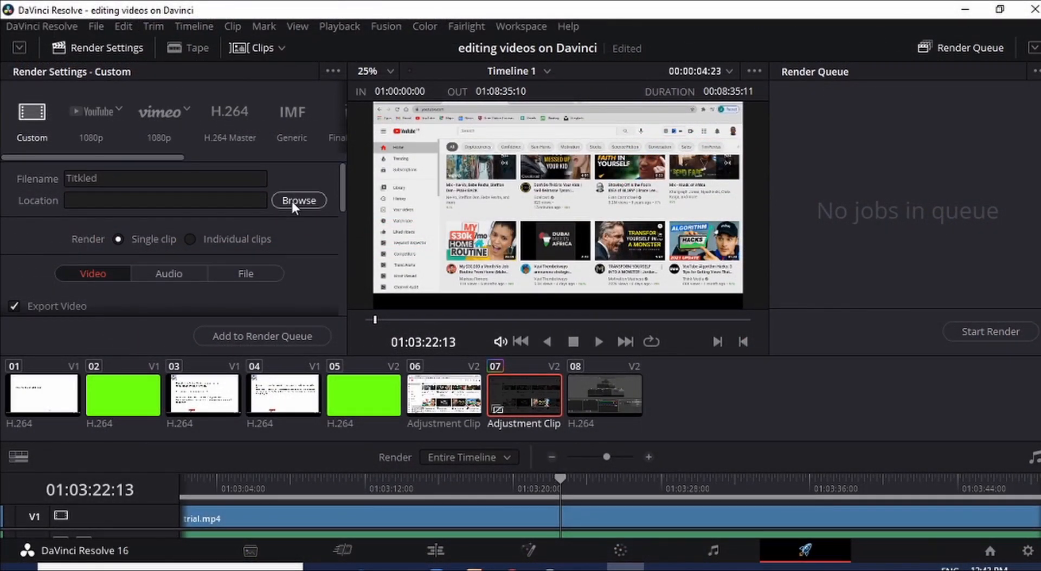
left_click(292, 201)
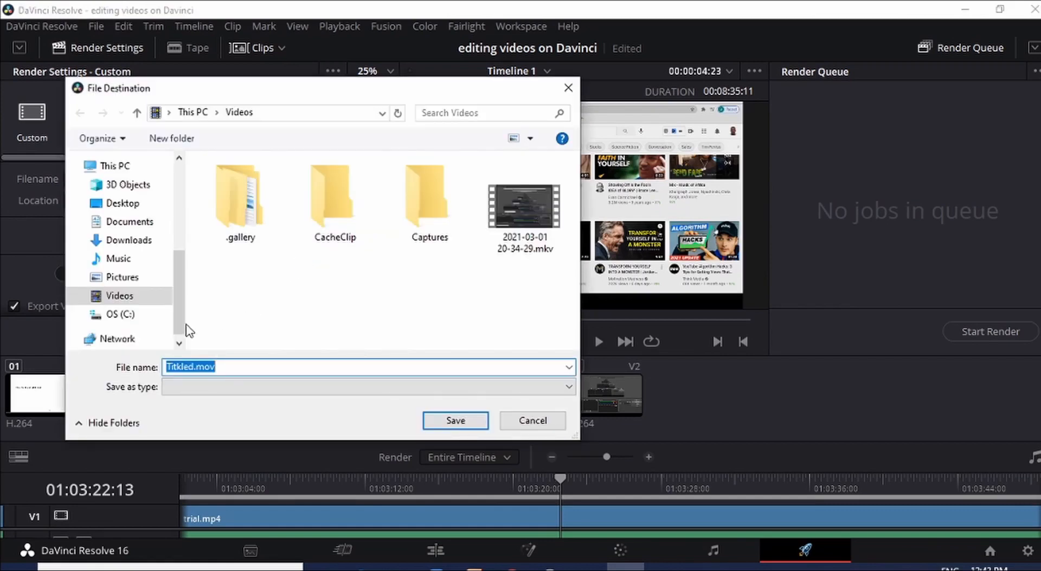
left_click(130, 206)
left_click(455, 421)
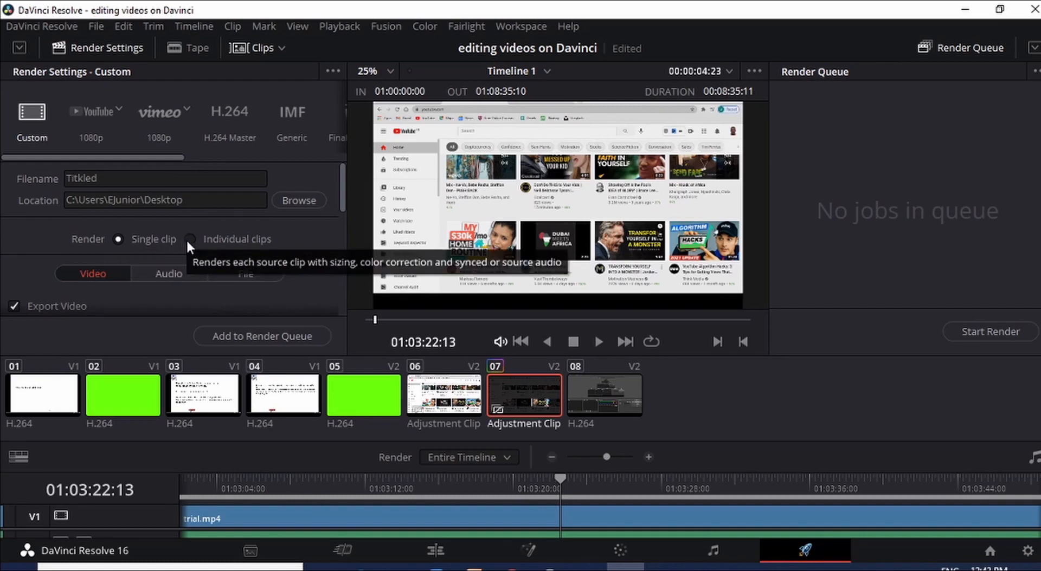
Set the video export format to MP4 in the render settings
scroll(228, 221, "down", 2)
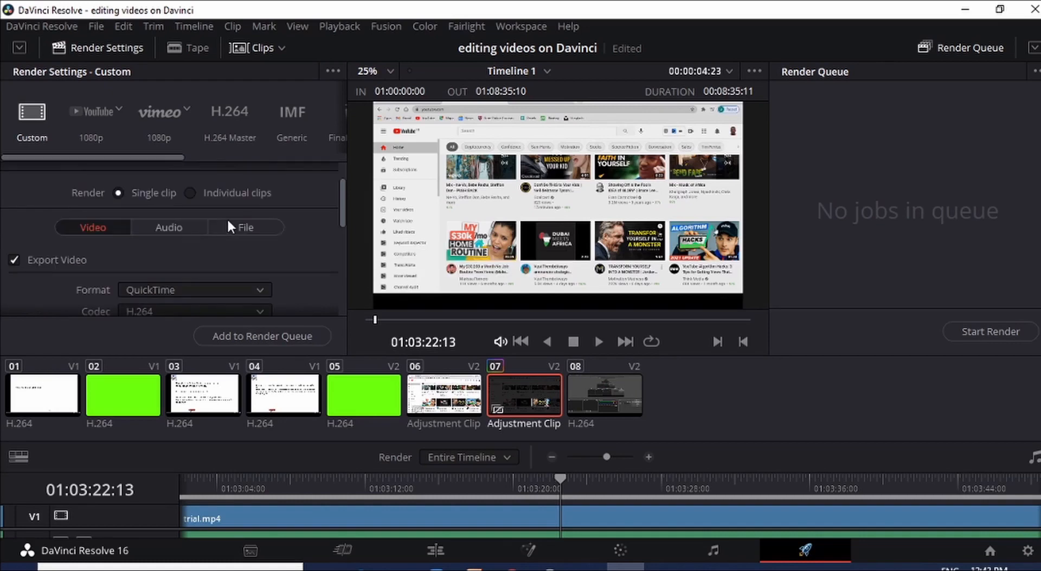
scroll(246, 227, "down", 2)
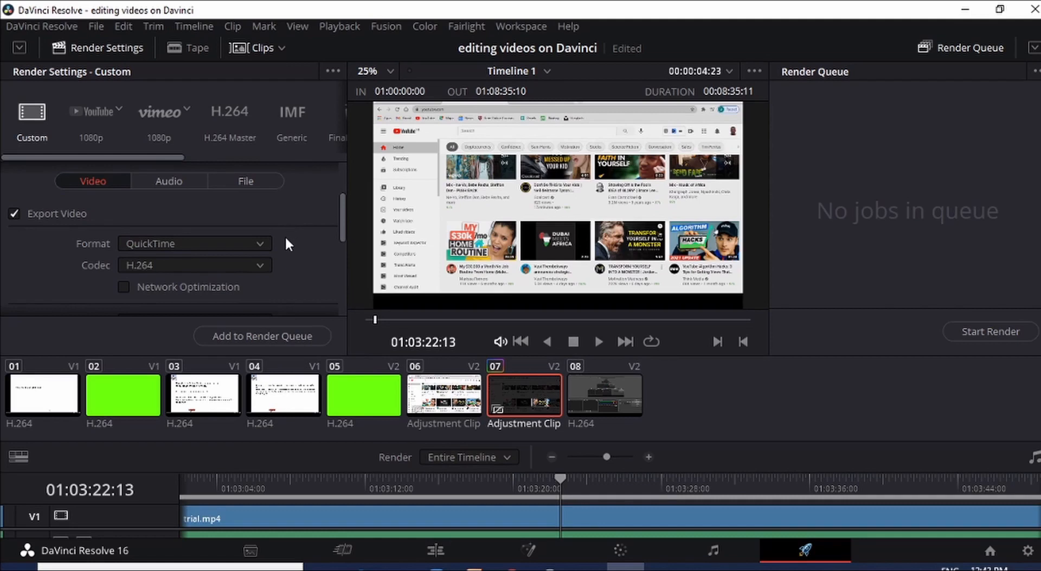
left_click(258, 241)
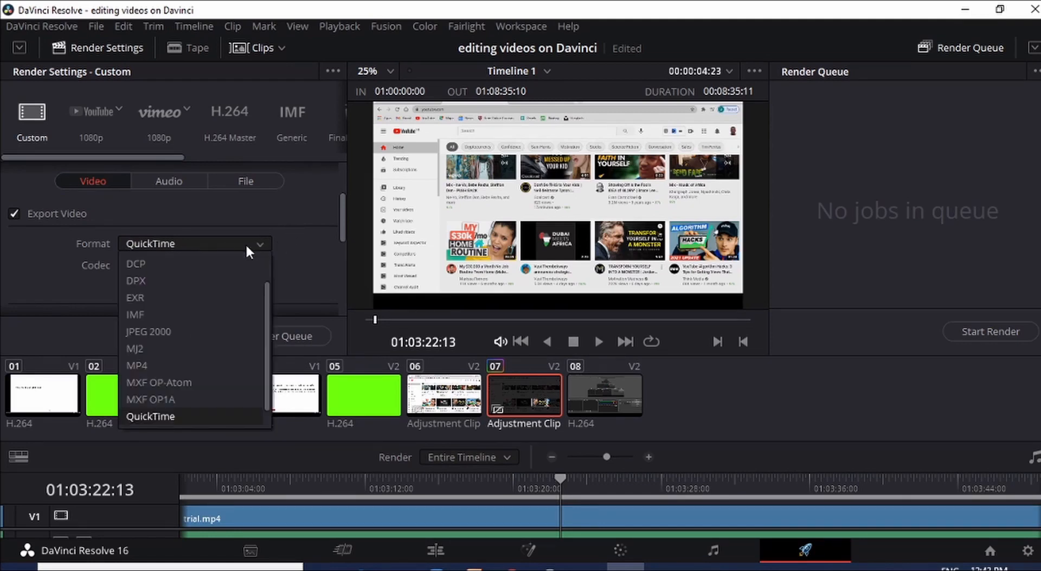
left_click(158, 365)
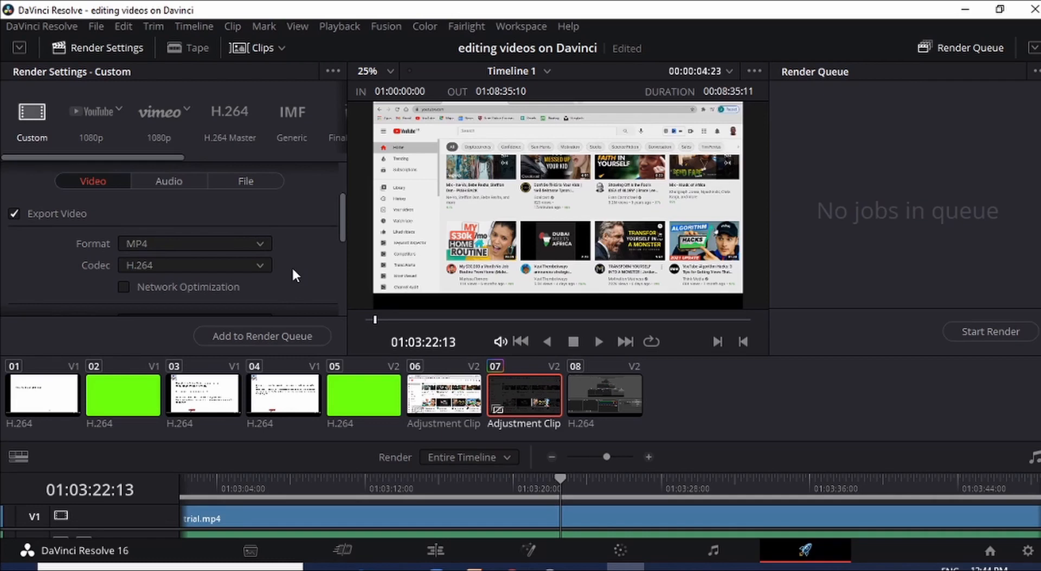
Review the custom render settings and add the timeline to the render queue as a job
scroll(295, 274, "up", 3)
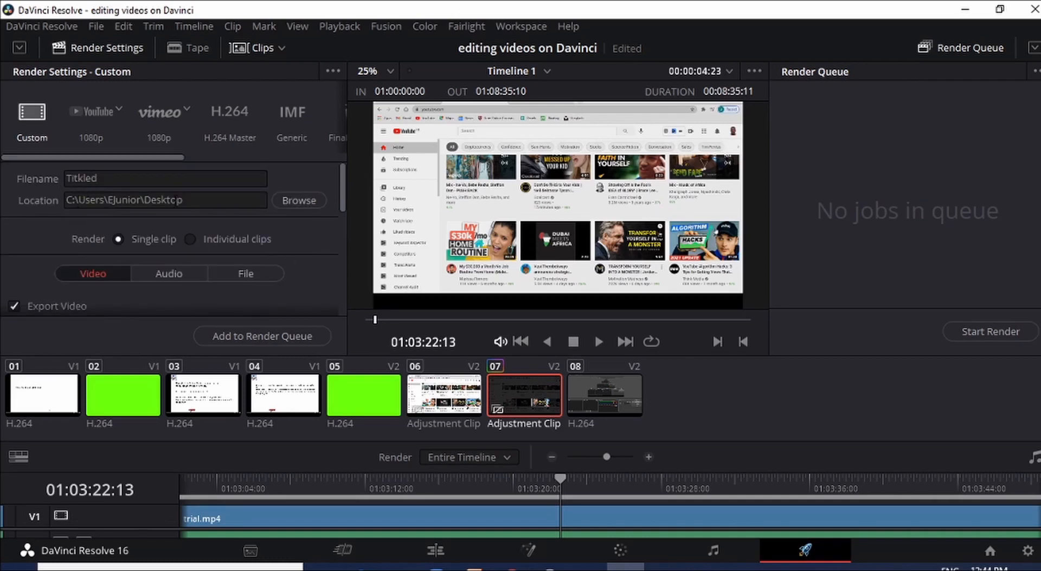
scroll(242, 239, "down", 3)
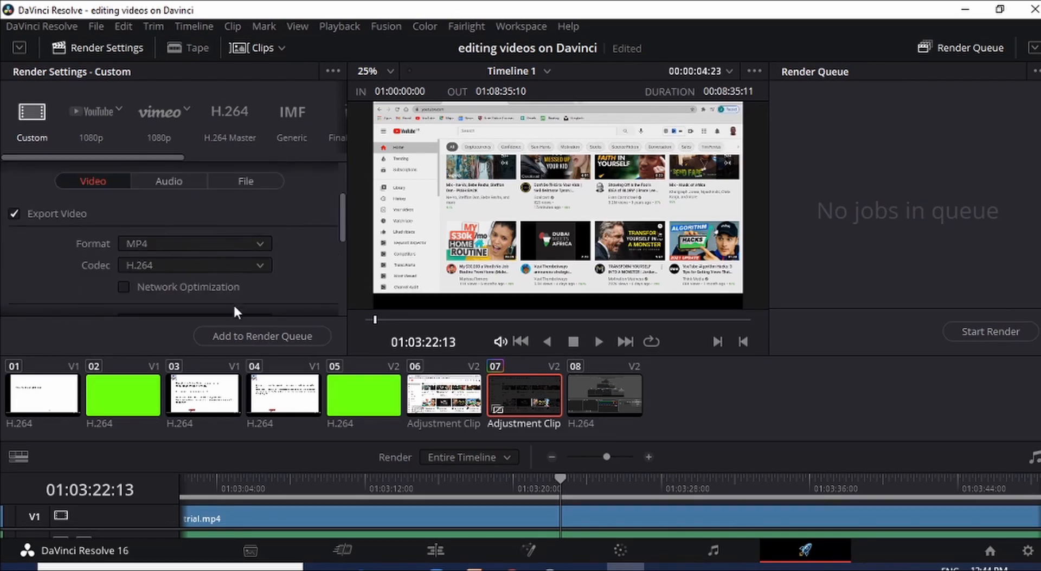
left_click(257, 337)
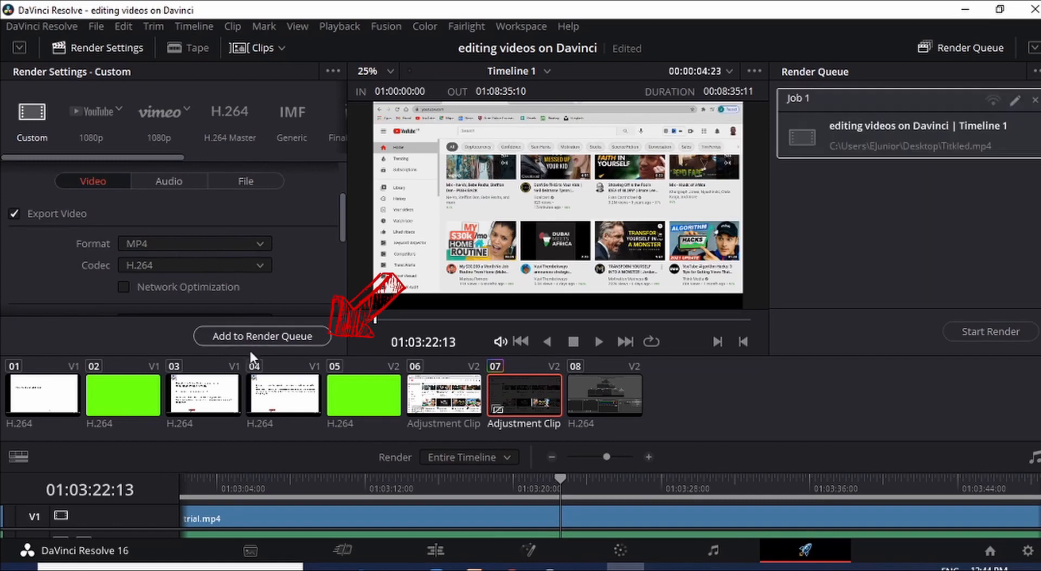